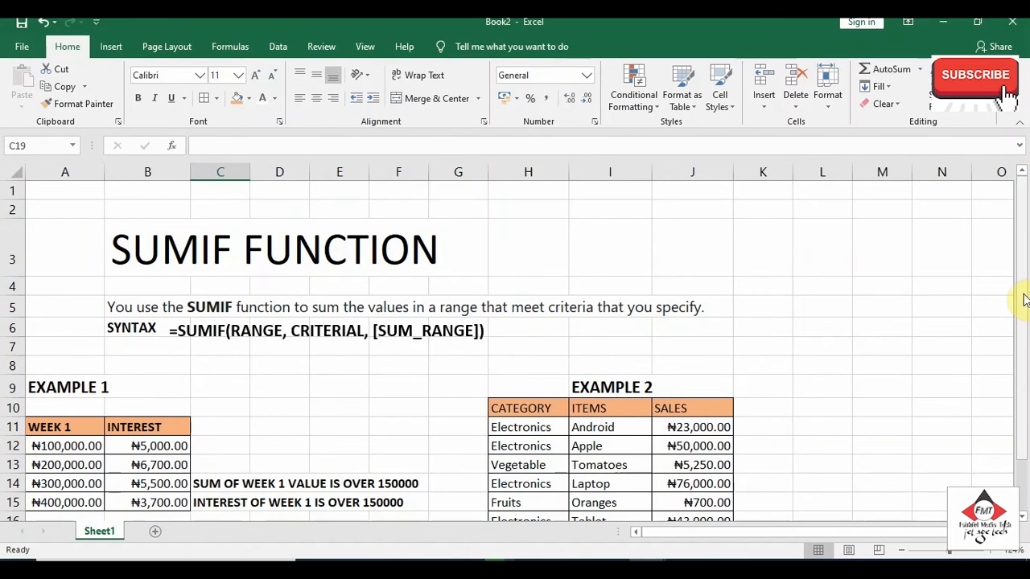
# - Review the SUMIF syntax, the Week 1 and Interest table in Example 1, and its two conditions for values over 150000
pyautogui.moveTo(1023, 299); pyautogui.dragTo(1023, 338)
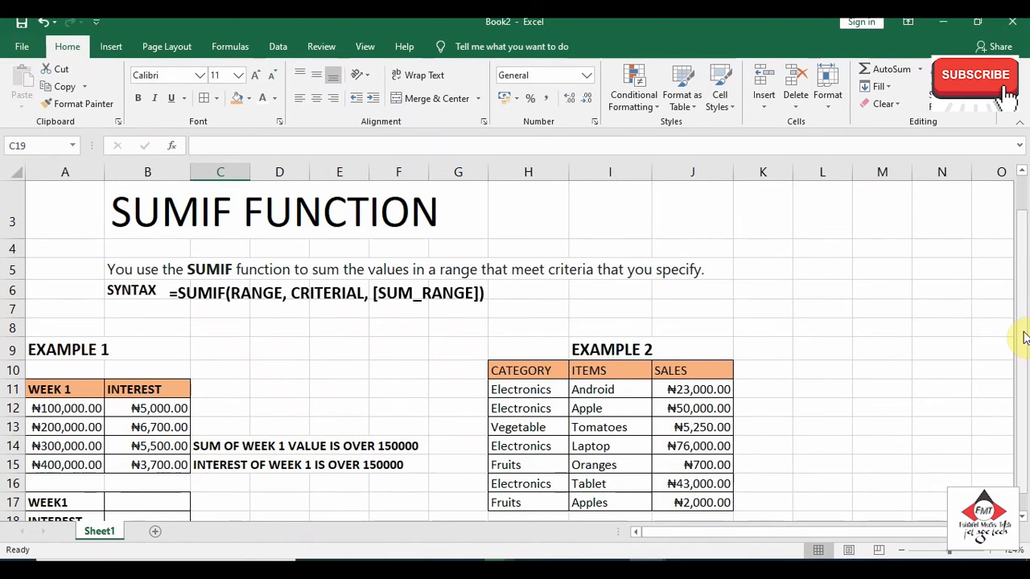
pyautogui.click(1023, 331)
pyautogui.moveTo(1022, 331); pyautogui.dragTo(1025, 356)
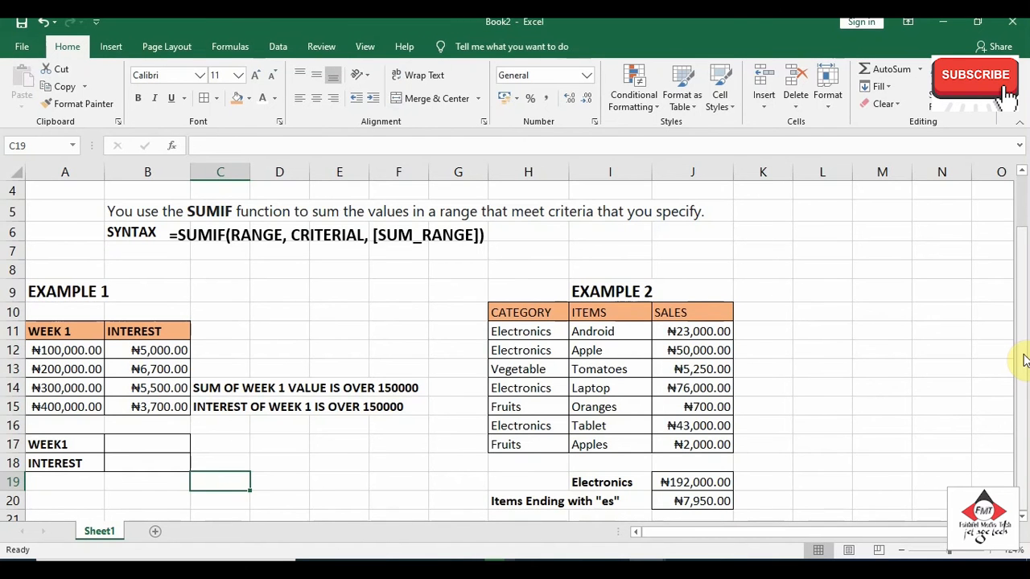
pyautogui.click(62, 334)
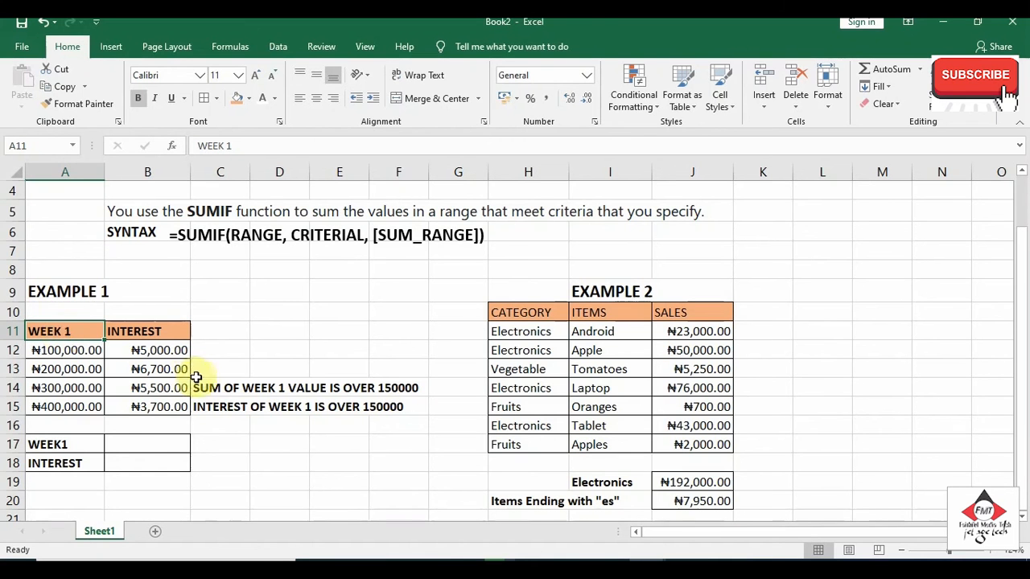
pyautogui.click(220, 389)
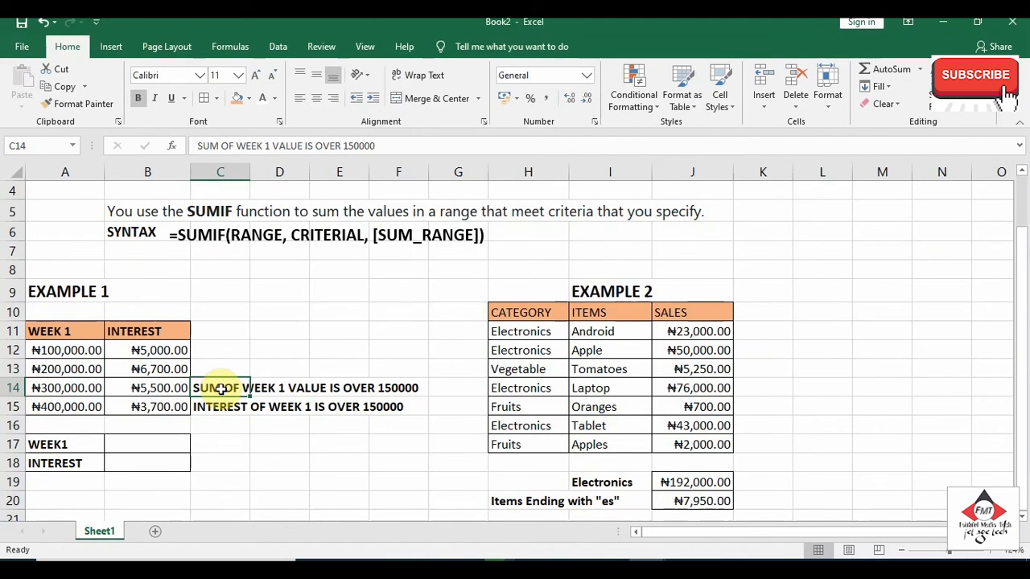
pyautogui.click(398, 390)
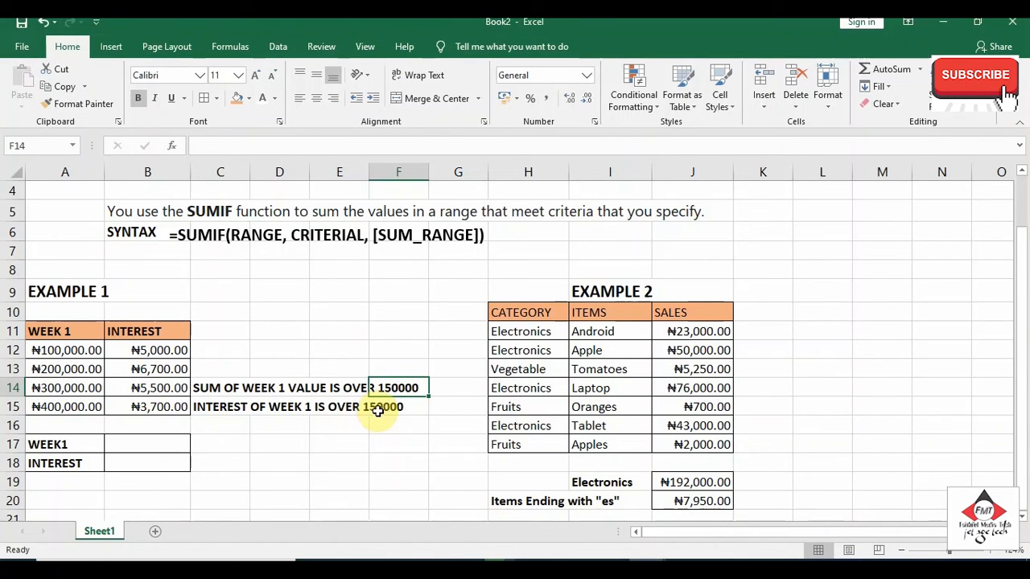
pyautogui.click(377, 409)
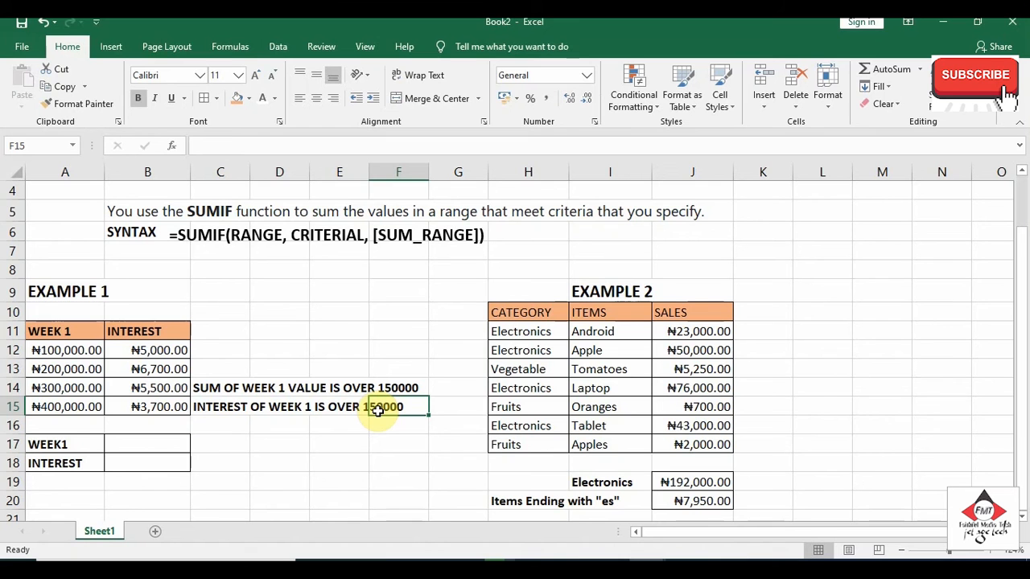
# - Begin a SUMIF formula in cell B17 with the Week 1 amounts A12:A15 as its range
pyautogui.click(164, 439)
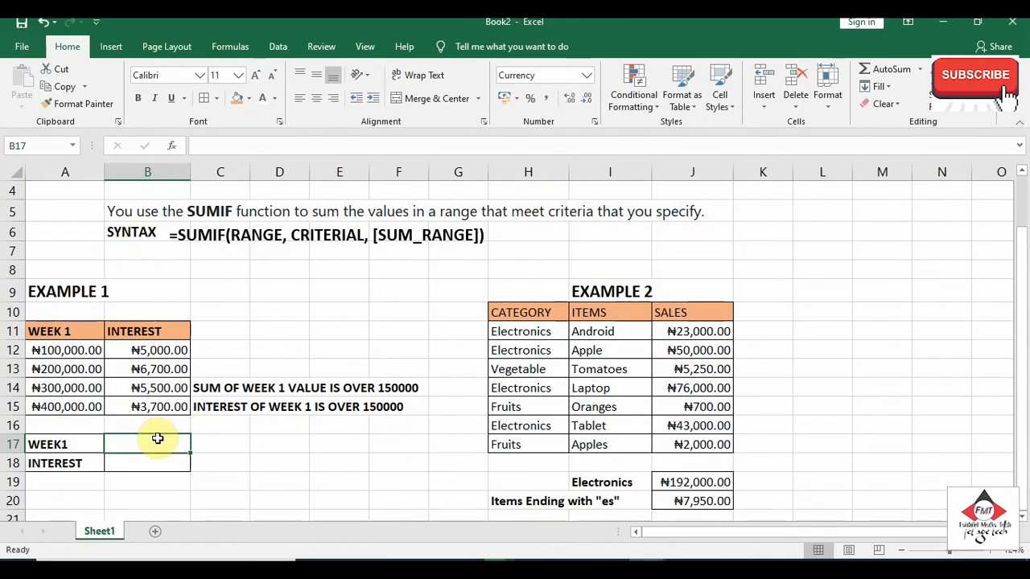
pyautogui.write('=')
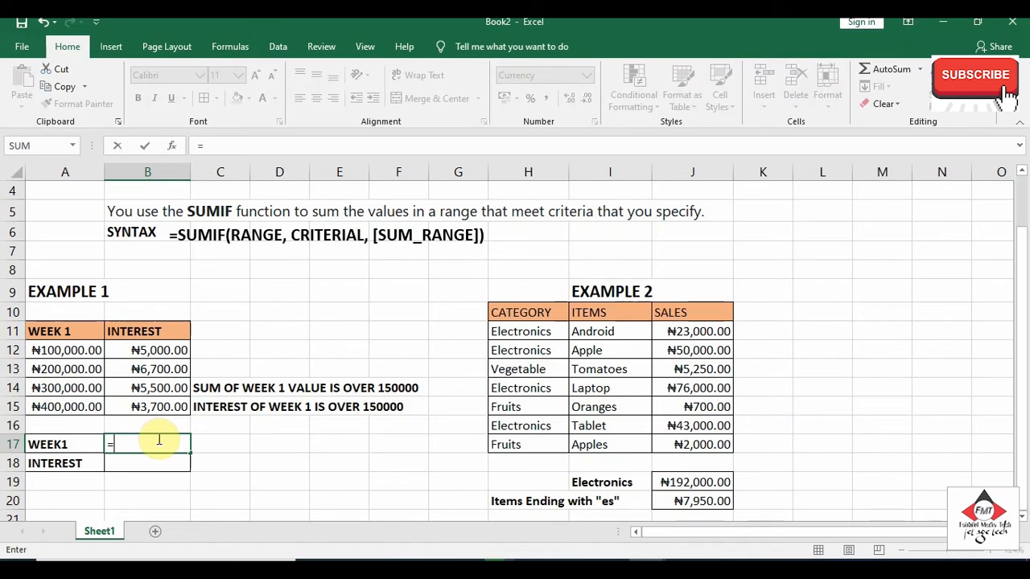
pyautogui.write('sum')
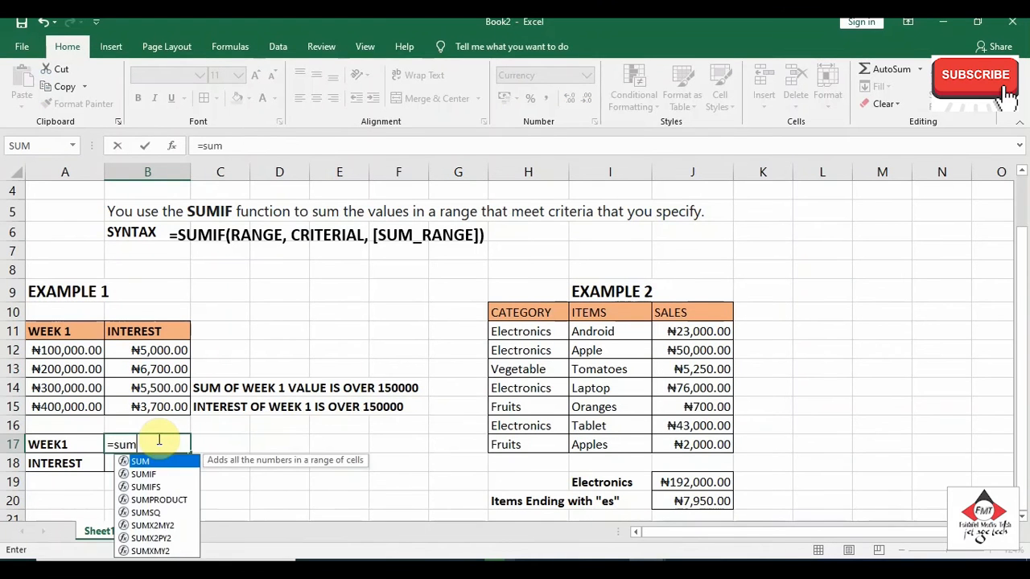
pyautogui.write('if')
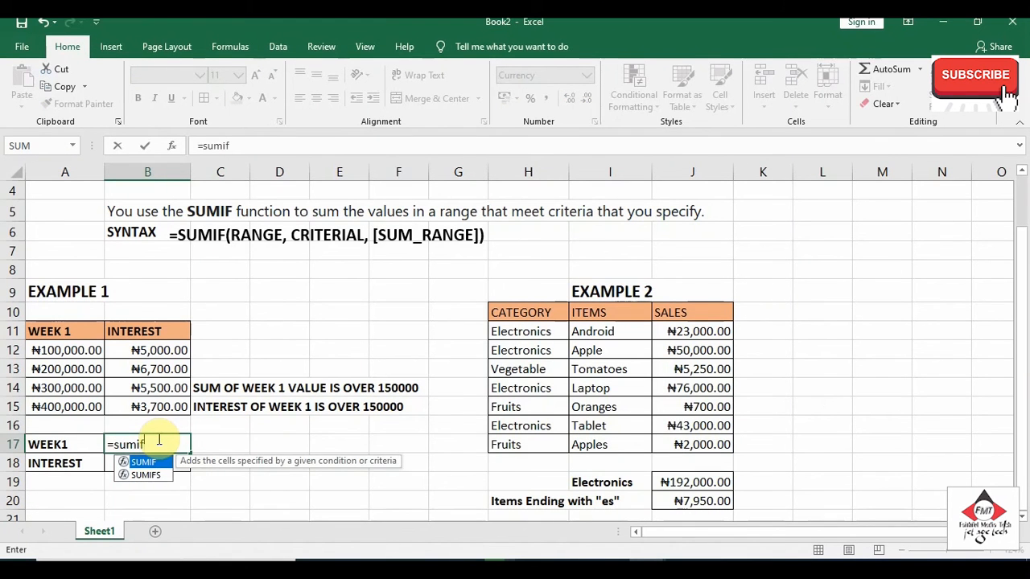
pyautogui.write('(')
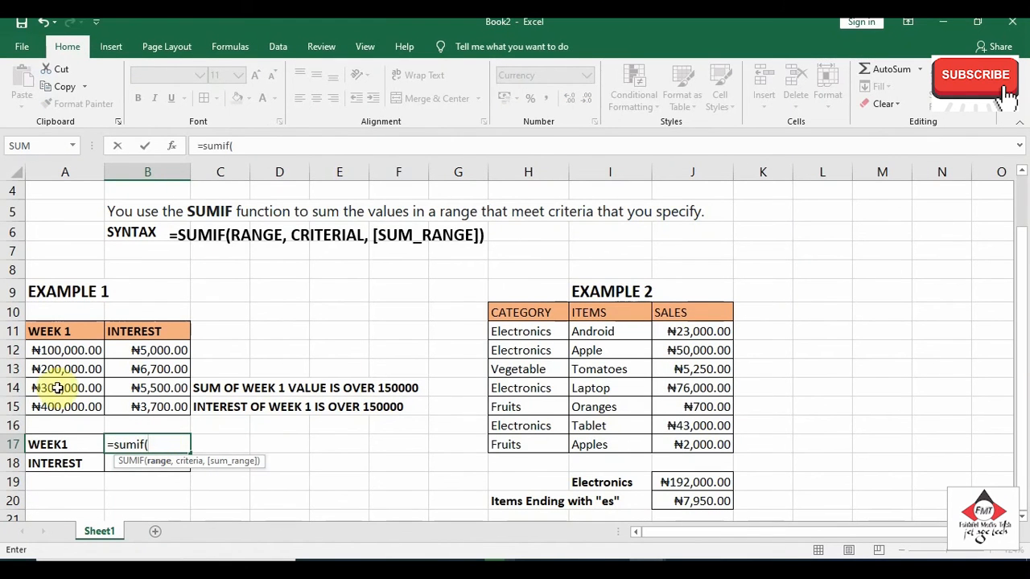
pyautogui.click(69, 350)
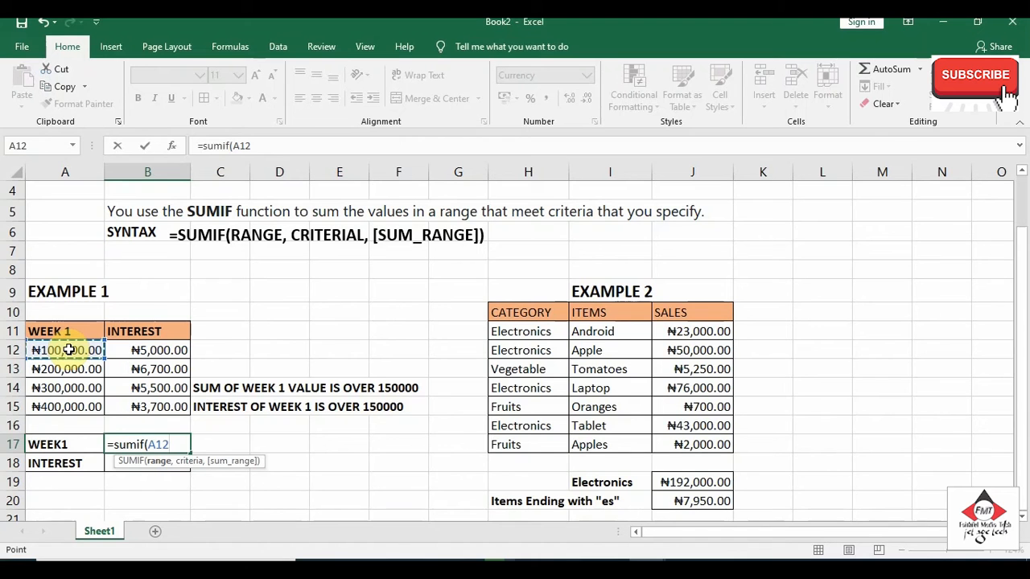
pyautogui.hotkey('shift', 'Down')
pyautogui.hotkey('shift', 'Down')
pyautogui.hotkey('shift', 'Down')
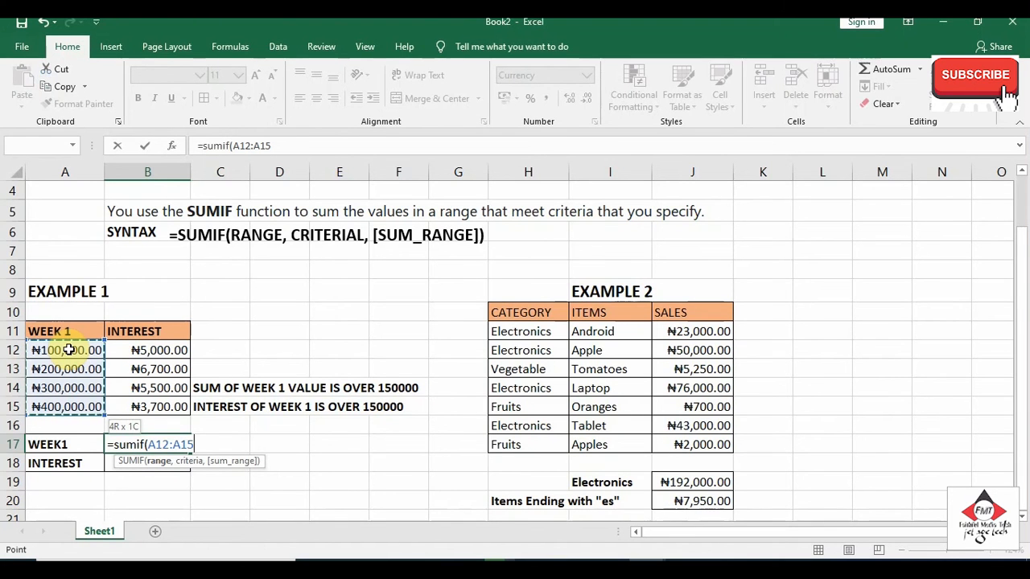
# - Complete the B17 SUMIF formula with the criterion ">150000" and enter it
pyautogui.write(',')
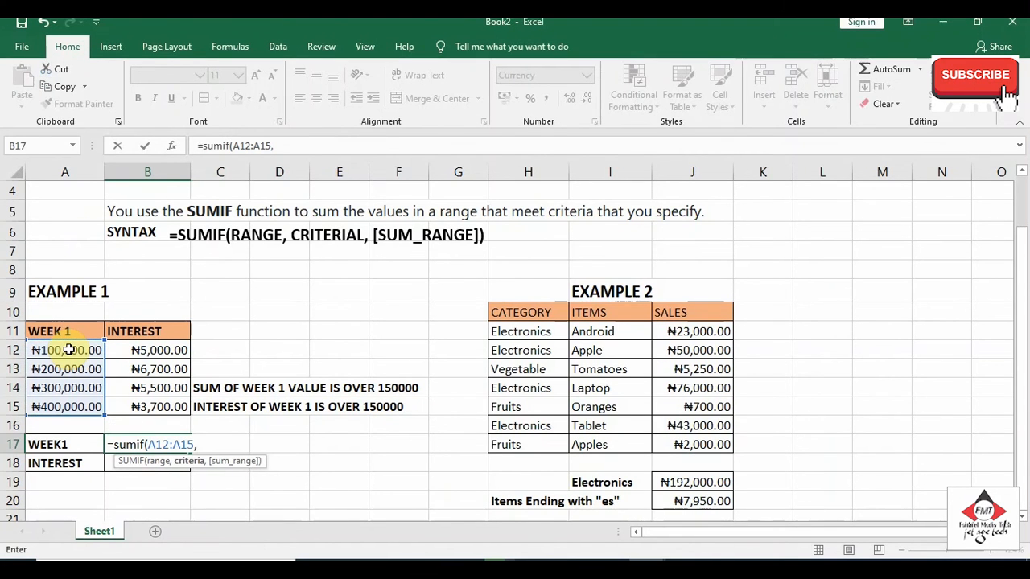
pyautogui.write('"')
pyautogui.write('>')
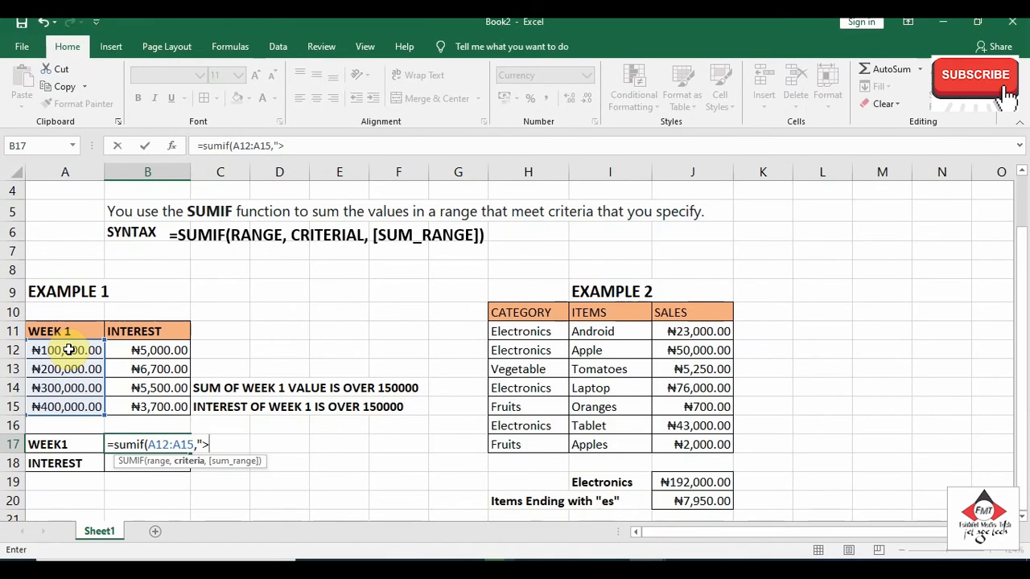
pyautogui.write('150000')
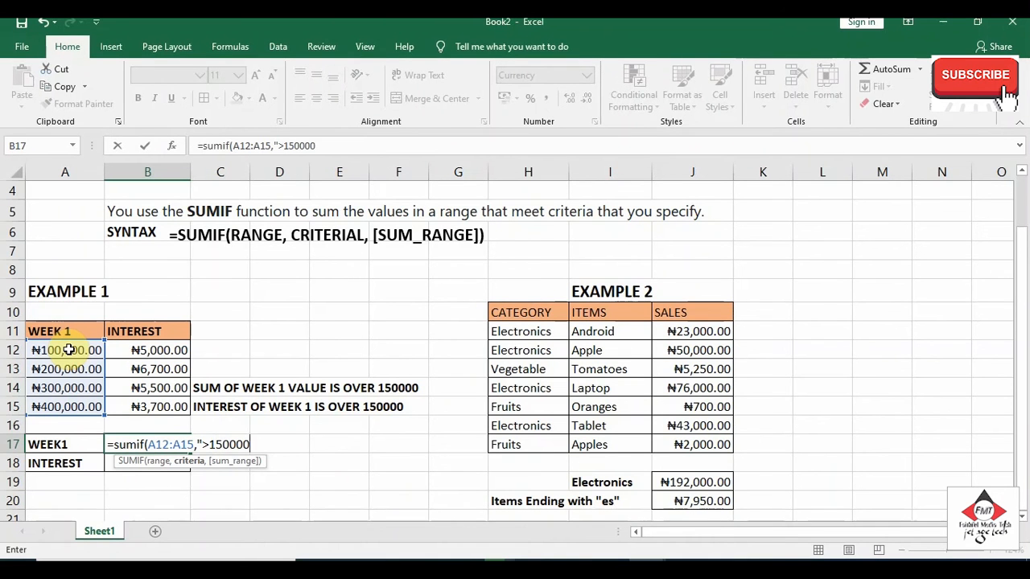
pyautogui.write('"')
pyautogui.press('Return')
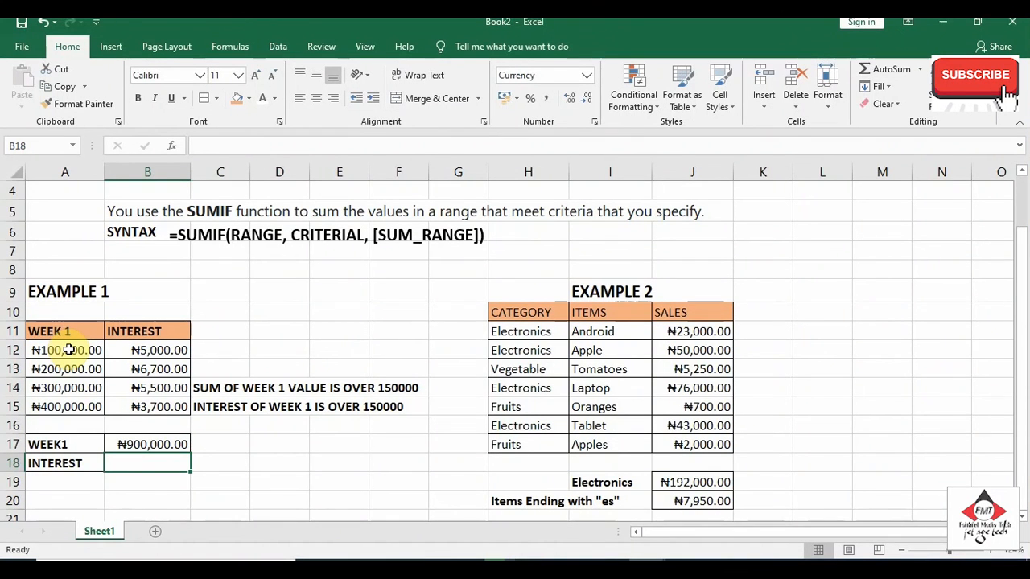
# - Check the B17 formula and its total against the individual Week 1 amounts in A12:A15
pyautogui.press('Up')
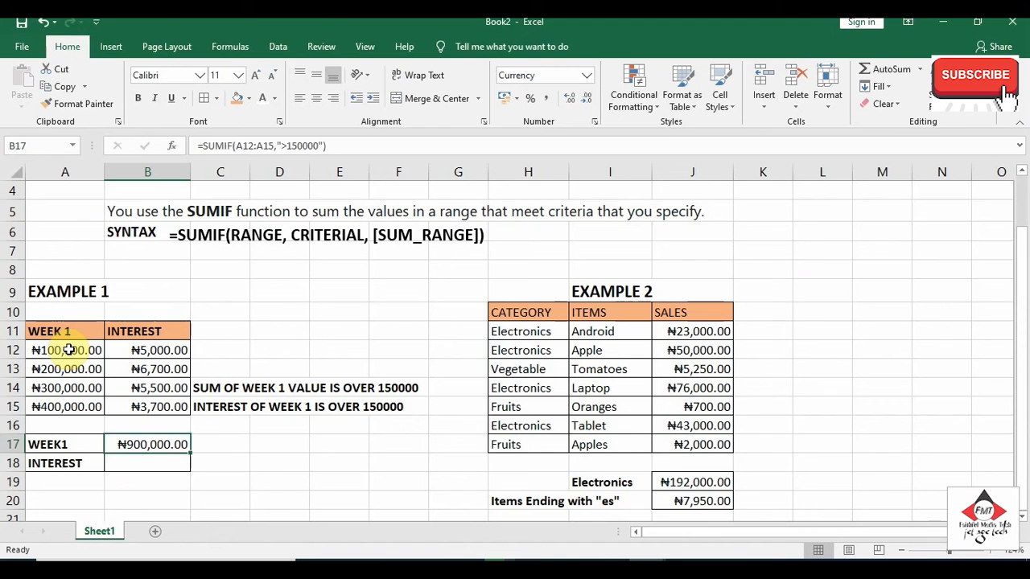
pyautogui.press('Up')
pyautogui.press('Up')
pyautogui.press('Up')
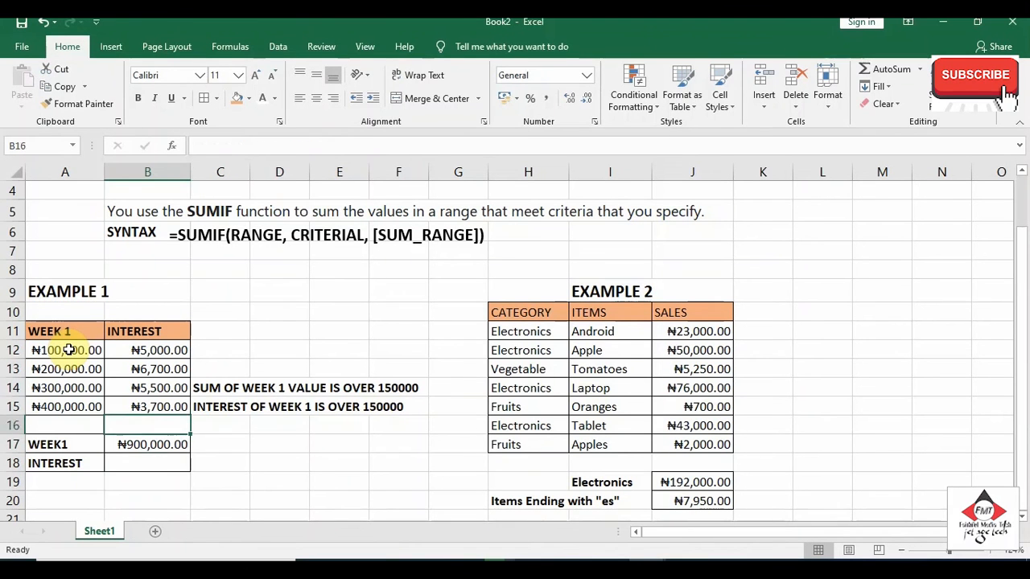
pyautogui.press('Left')
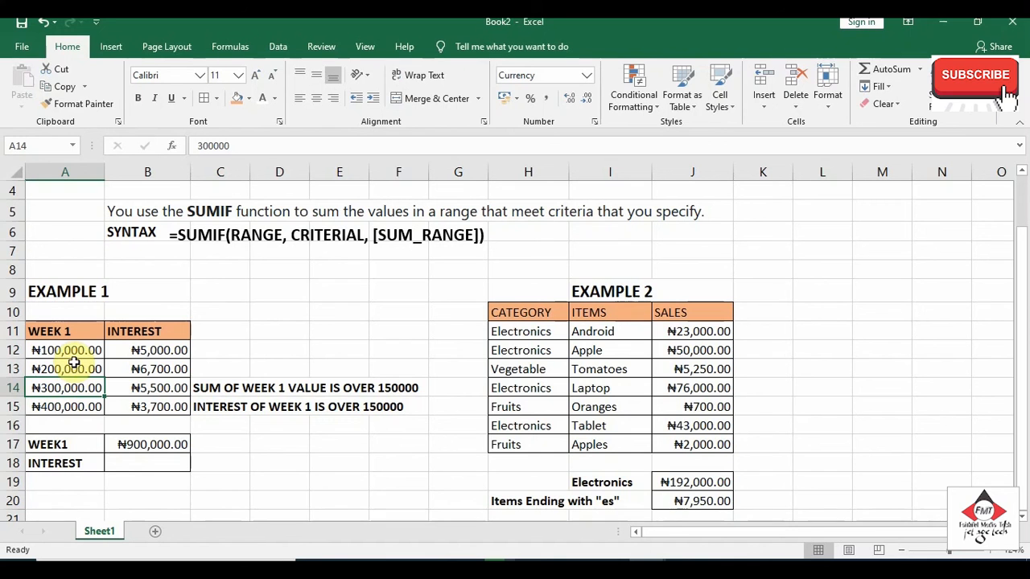
pyautogui.click(74, 408)
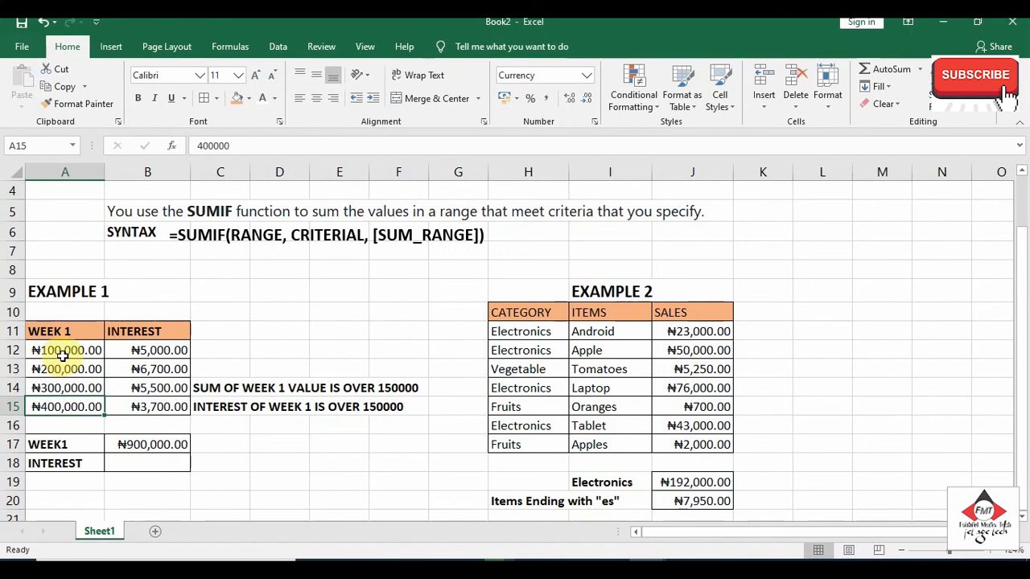
pyautogui.click(63, 354)
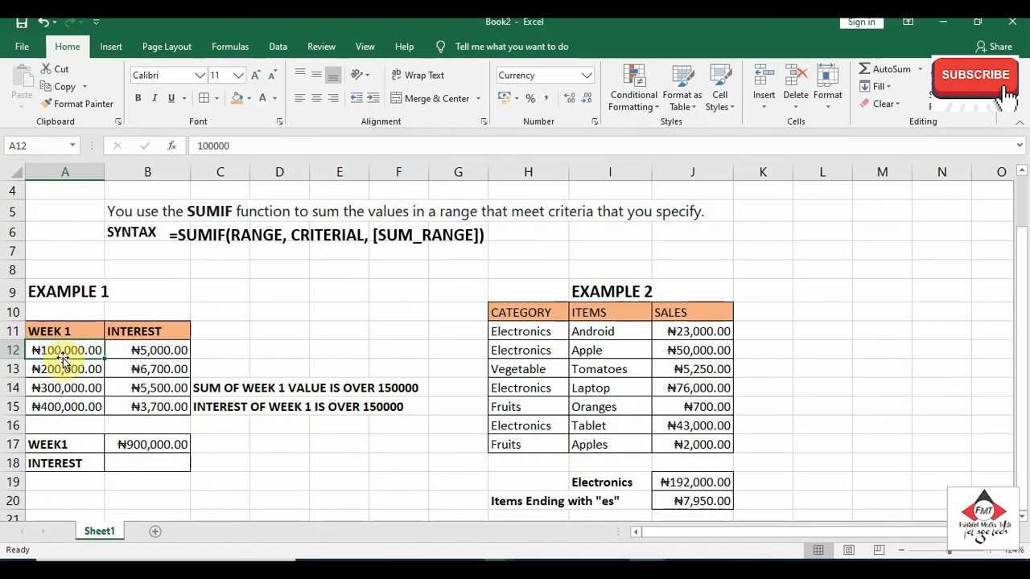
pyautogui.click(63, 364)
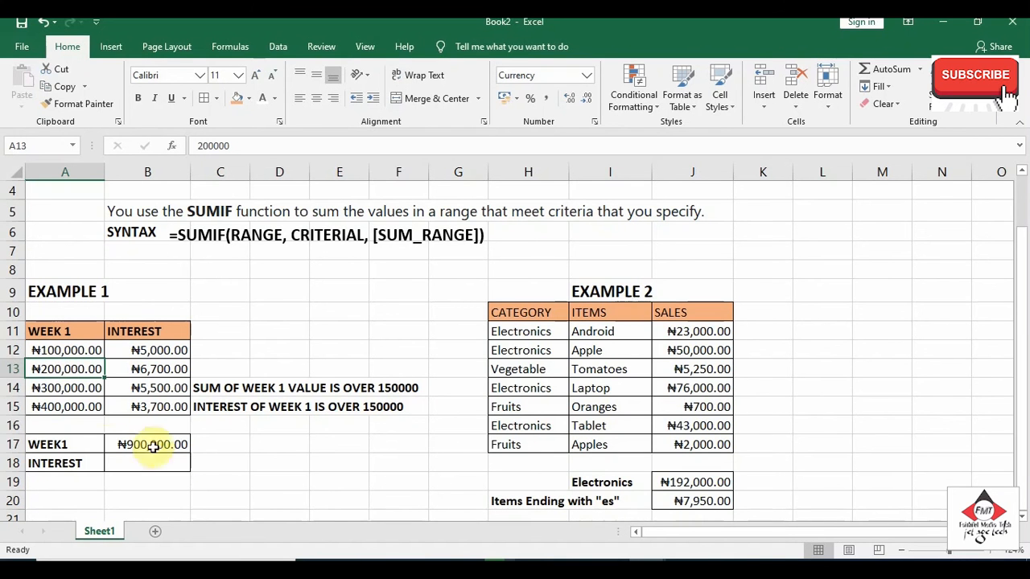
pyautogui.click(58, 411)
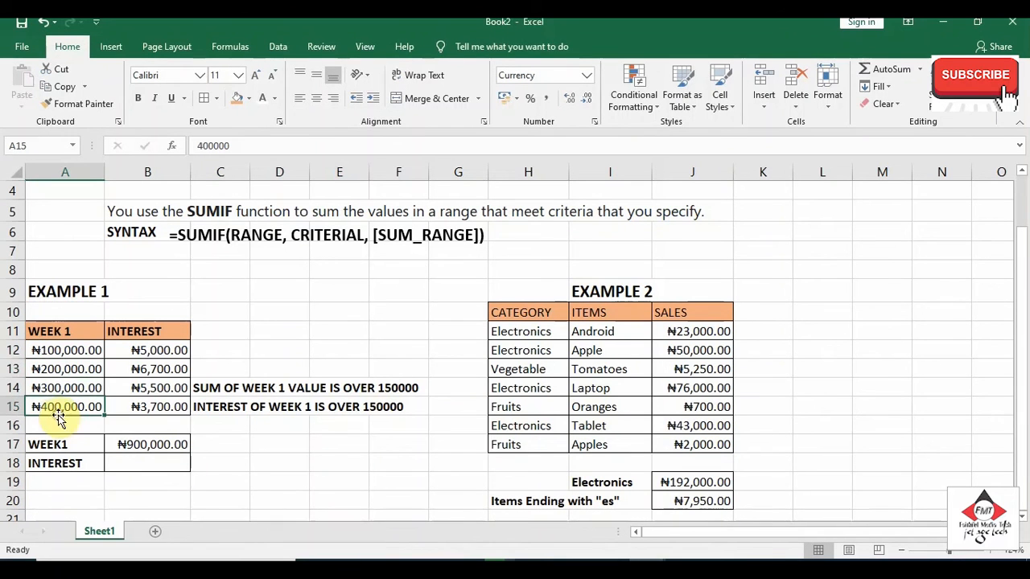
pyautogui.click(88, 370)
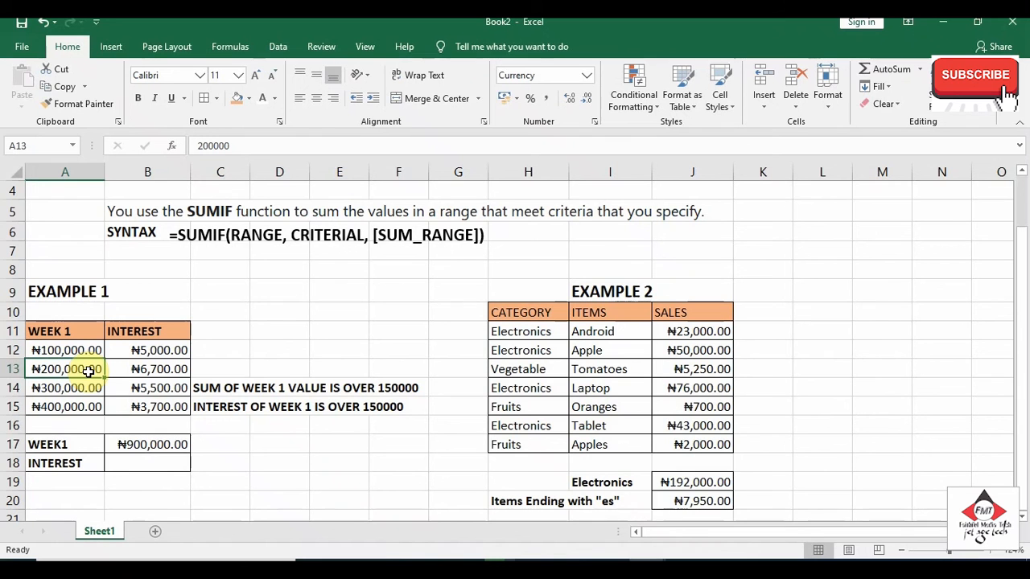
# - Begin a SUMIF formula in the Interest result cell B18 with A12:A15 as its range
pyautogui.click(147, 467)
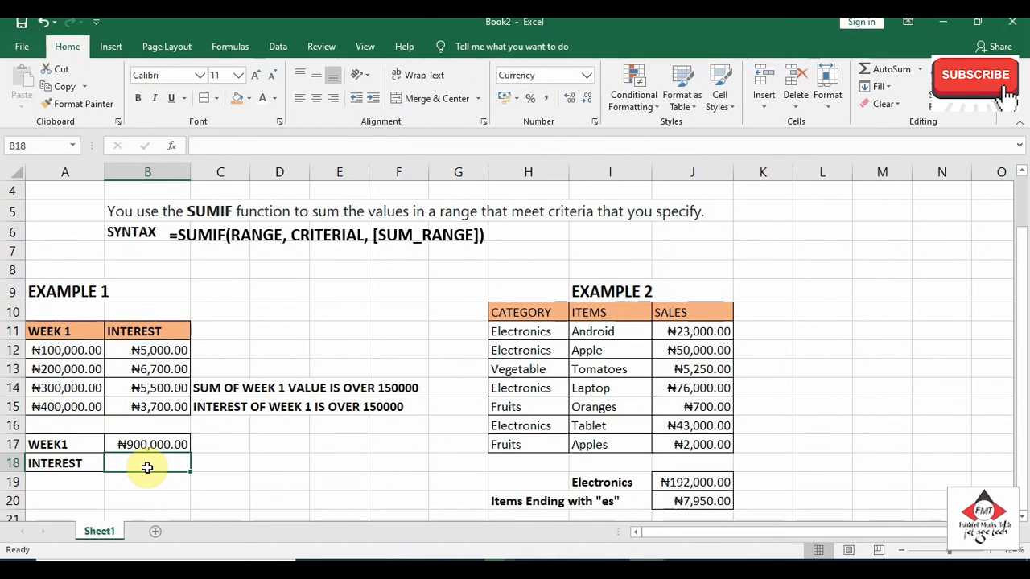
pyautogui.write('=sumif')
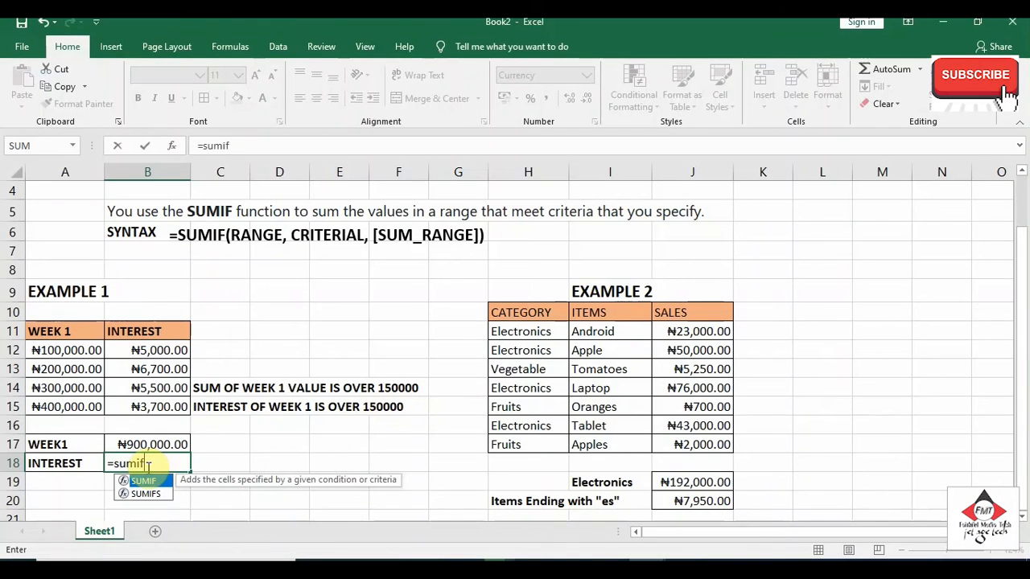
pyautogui.write('(')
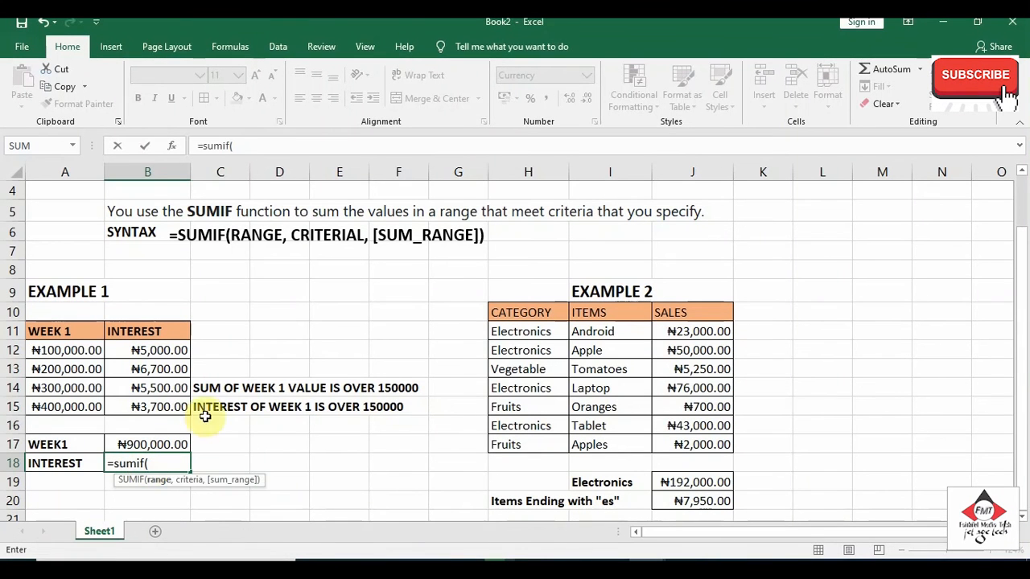
pyautogui.click(84, 350)
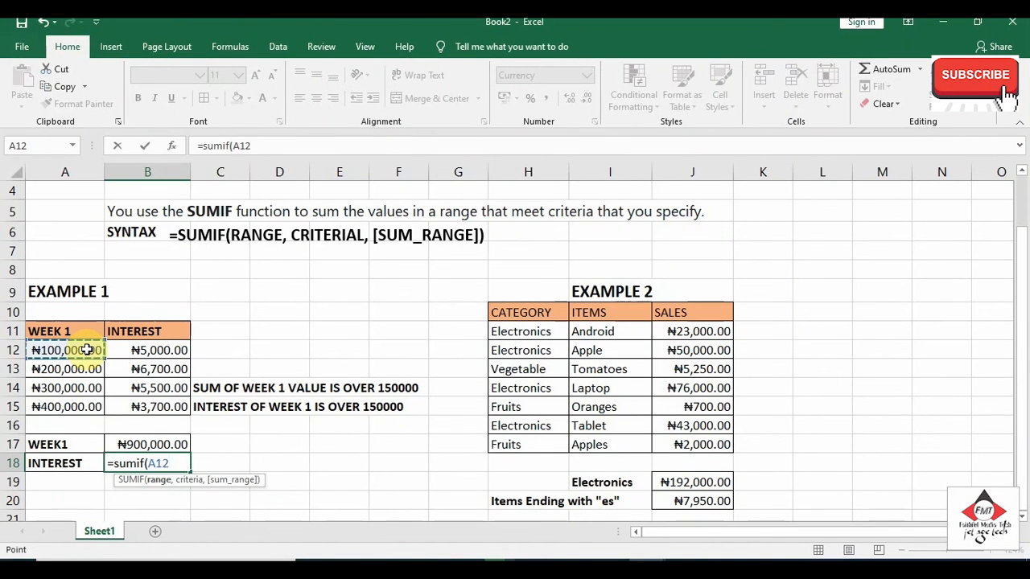
pyautogui.hotkey('ctrl', 'shift', 'Down')
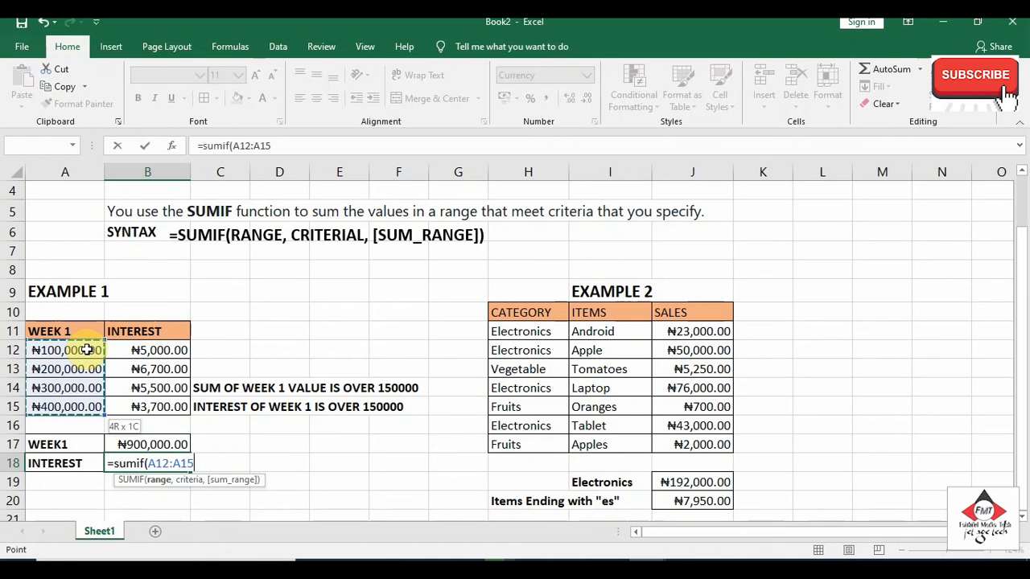
# - Complete the B18 SUMIF formula with the criterion ">150000" and B12:B15 as the sum range, and enter it
pyautogui.write(',"')
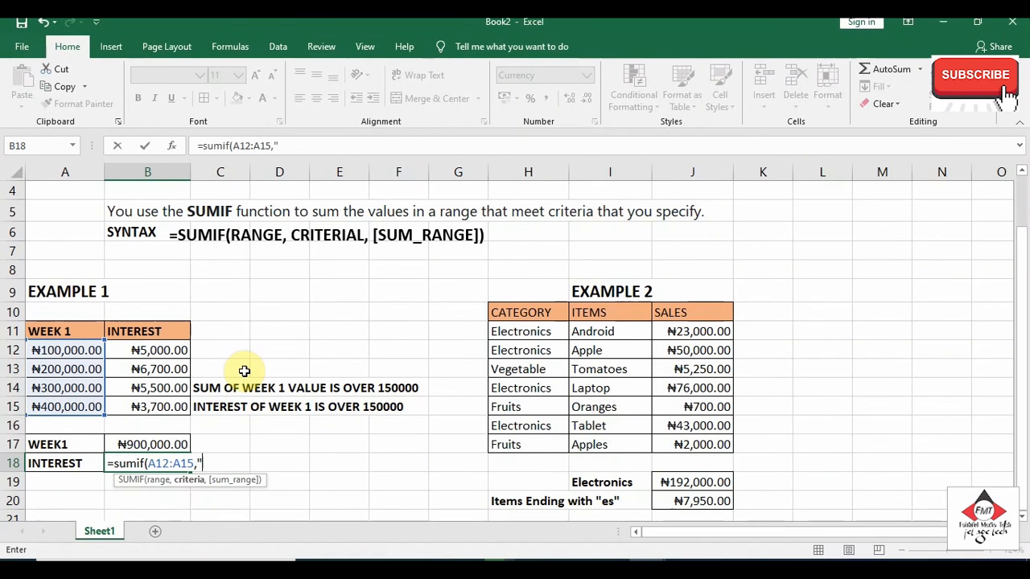
pyautogui.write('>150000')
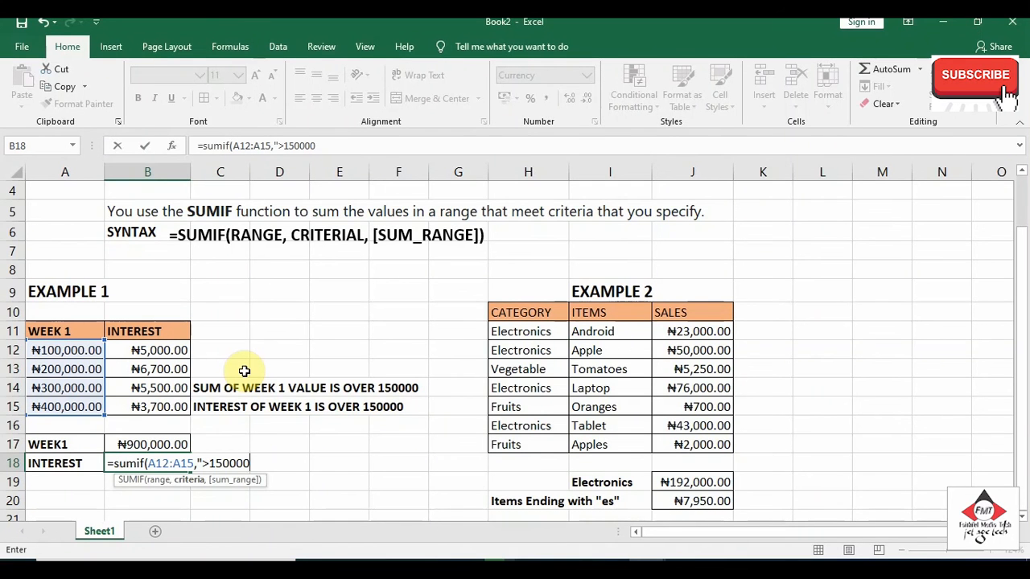
pyautogui.write('",')
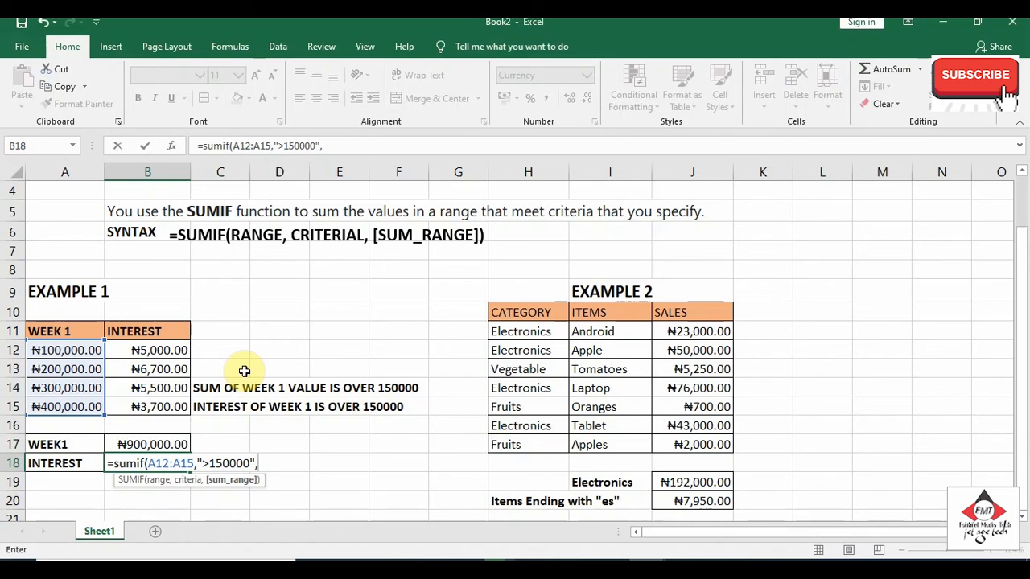
pyautogui.click(130, 347)
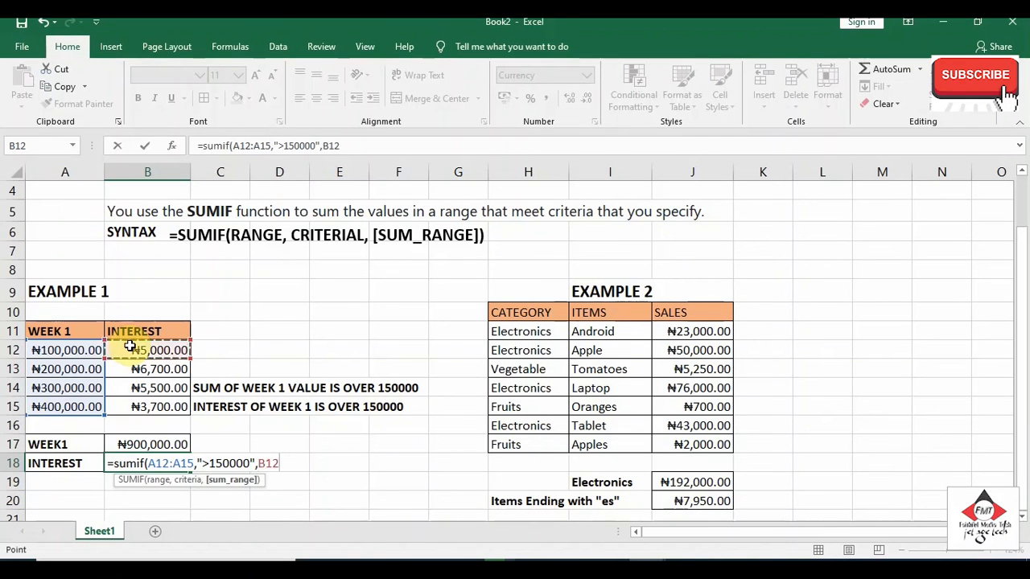
pyautogui.hotkey('shift', 'Down')
pyautogui.hotkey('shift', 'Down')
pyautogui.hotkey('shift', 'Down')
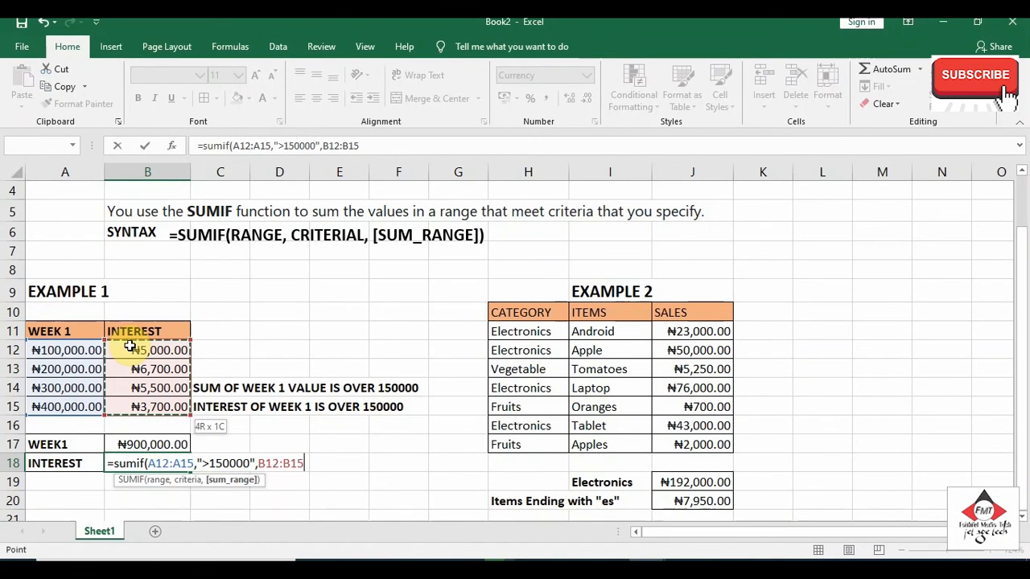
pyautogui.press('Return')
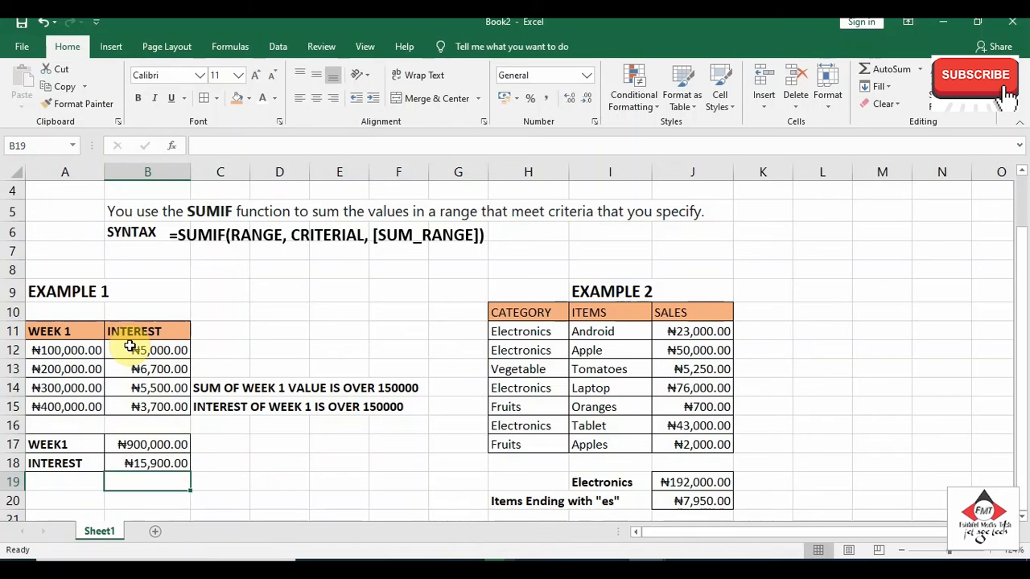
# - Check the Interest amounts in B12 and B13 against the Interest result
pyautogui.click(296, 456)
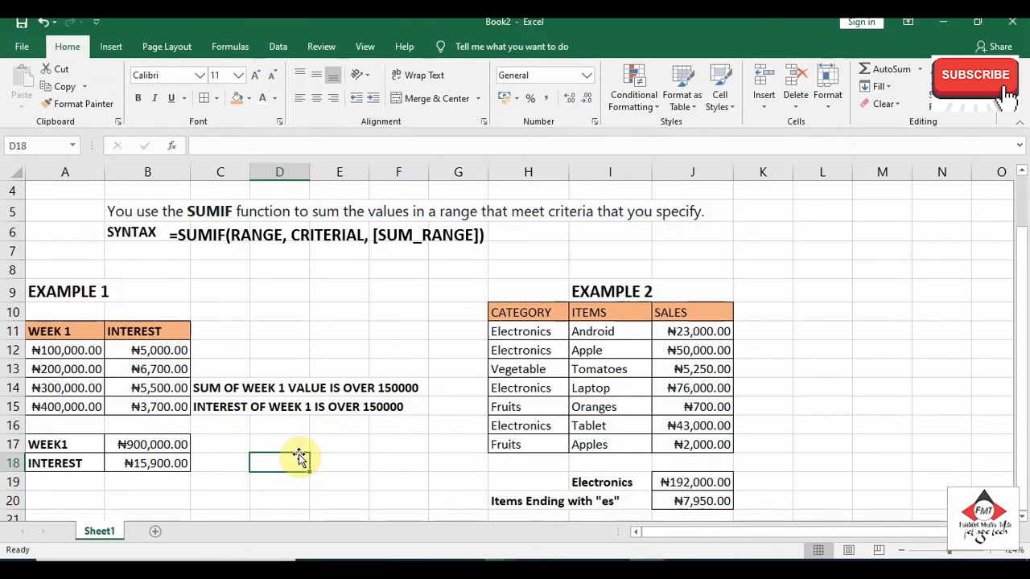
pyautogui.click(149, 352)
pyautogui.click(161, 369)
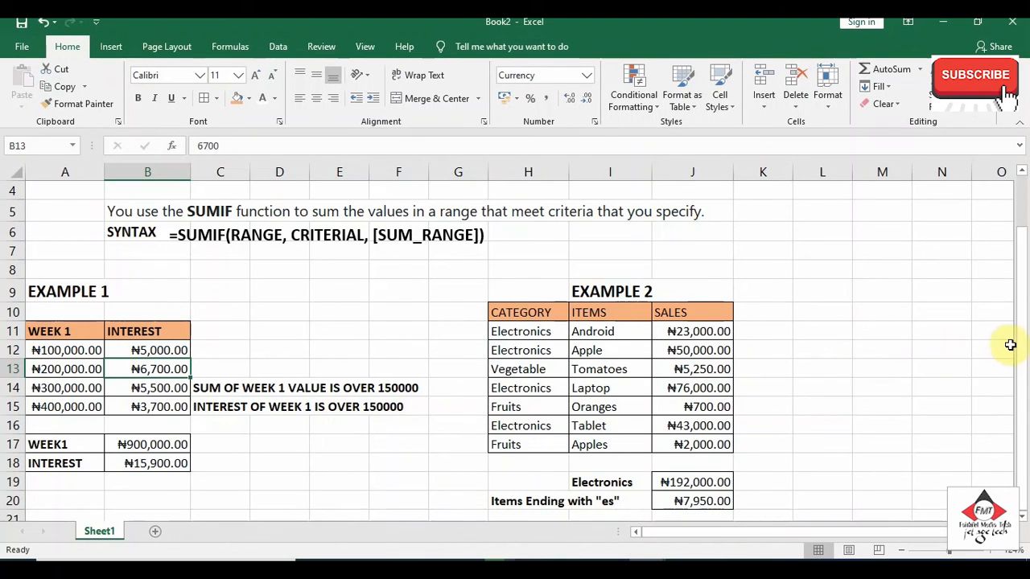
# - Clear the existing SUMIF formula from the Electronics result cell J19
pyautogui.moveTo(1019, 348); pyautogui.dragTo(1020, 378)
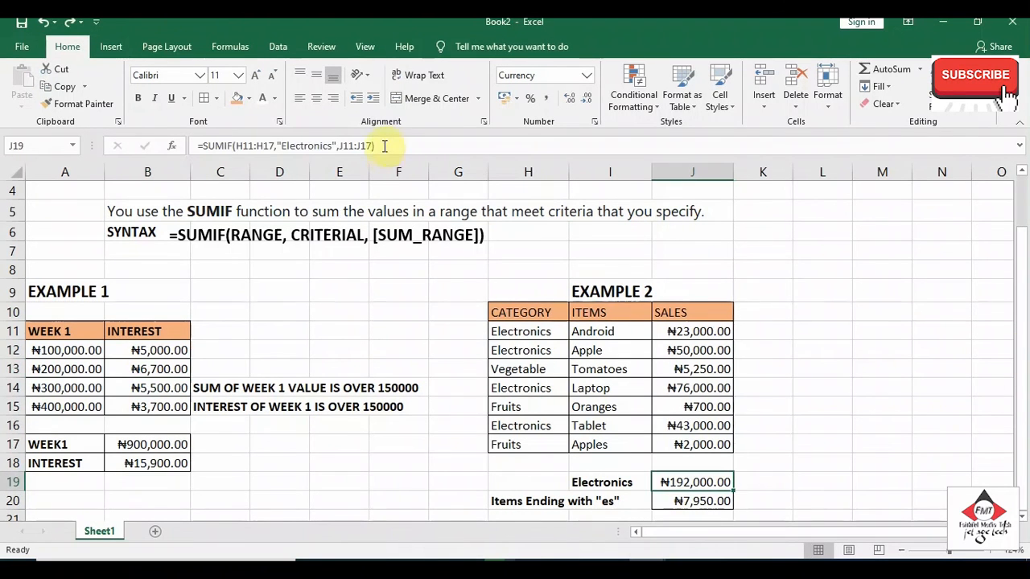
pyautogui.click(391, 145)
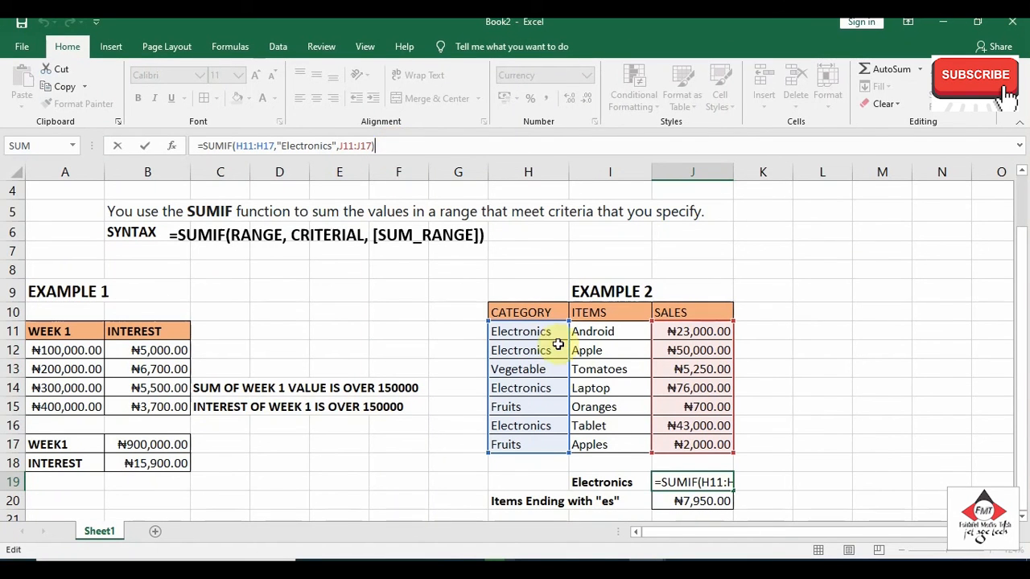
pyautogui.press('BackSpace')
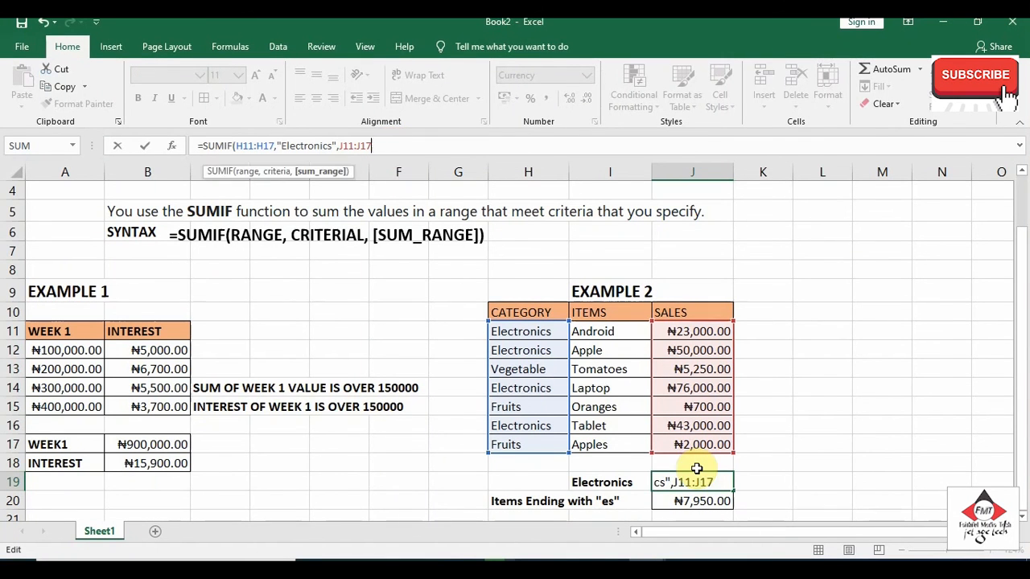
pyautogui.press('BackSpace')
pyautogui.press('BackSpace')
pyautogui.press('BackSpace')
pyautogui.press('BackSpace')
pyautogui.press('BackSpace')
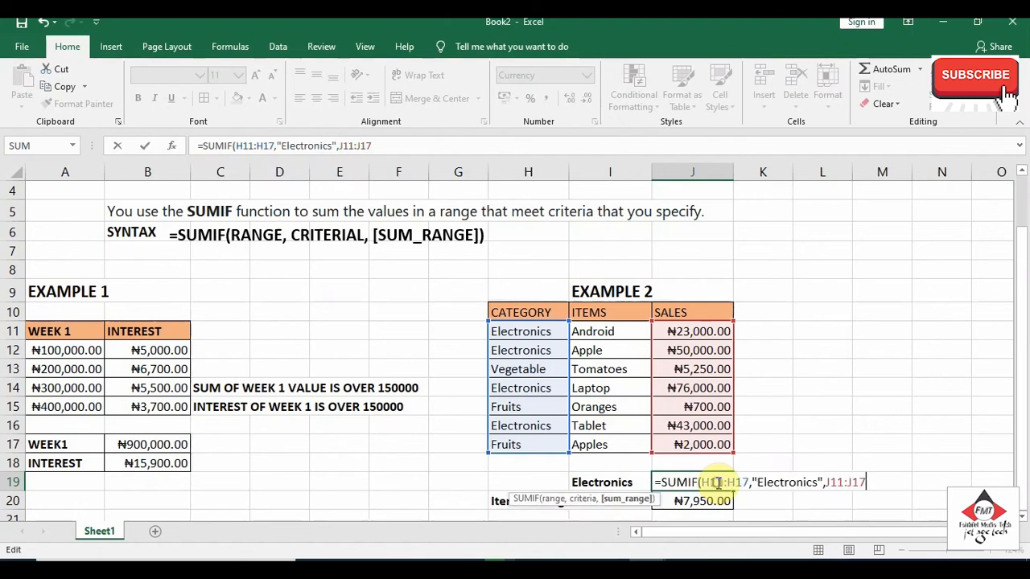
pyautogui.press('BackSpace')
pyautogui.press('BackSpace')
pyautogui.press('BackSpace')
pyautogui.press('BackSpace')
pyautogui.press('BackSpace')
pyautogui.press('BackSpace')
pyautogui.press('BackSpace')
pyautogui.press('BackSpace')
pyautogui.press('BackSpace')
pyautogui.press('BackSpace')
pyautogui.press('BackSpace')
pyautogui.press('BackSpace')
pyautogui.press('BackSpace')
pyautogui.press('BackSpace')
pyautogui.press('BackSpace')
pyautogui.press('BackSpace')
pyautogui.press('BackSpace')
pyautogui.press('BackSpace')
pyautogui.press('BackSpace')
pyautogui.press('BackSpace')
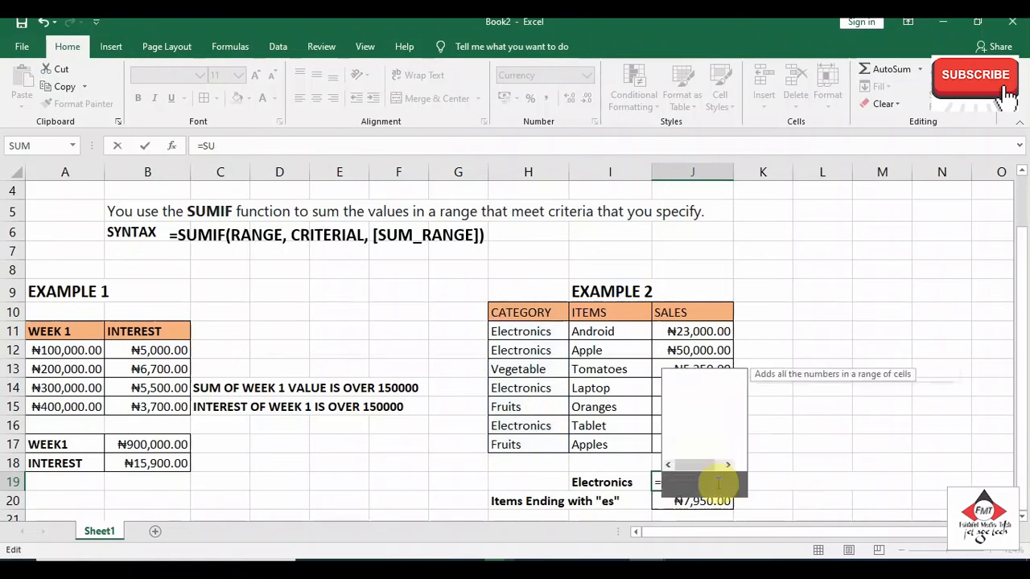
pyautogui.press('Escape')
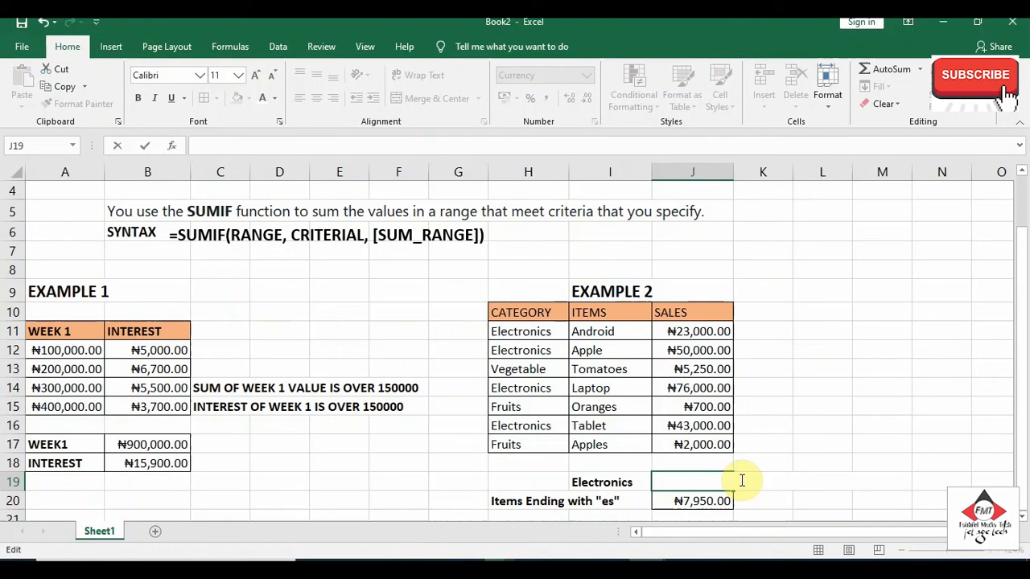
pyautogui.click(807, 473)
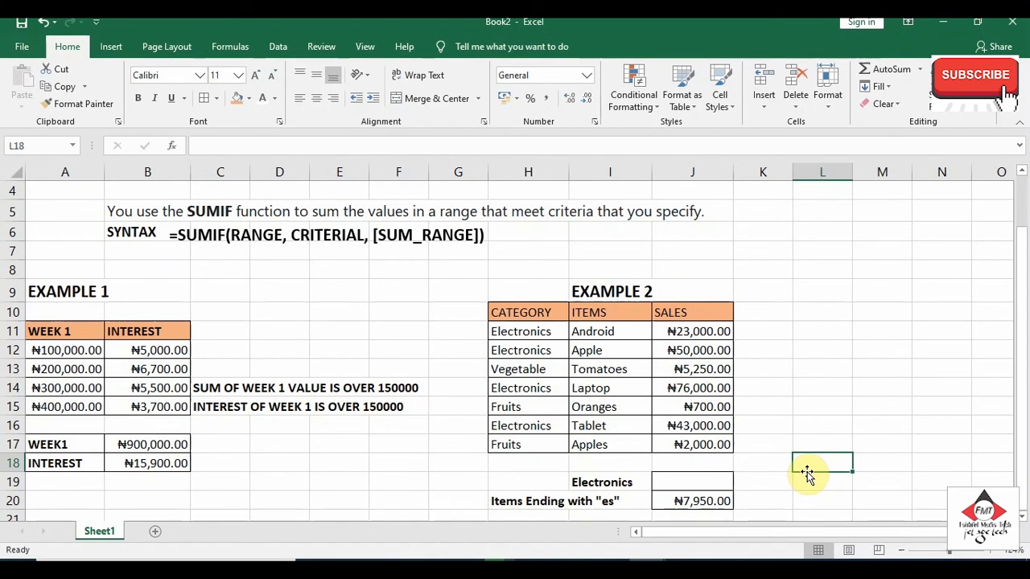
# - Begin a SUMIF formula in the Electronics result cell J19 with the categories H11:H17 as its range
pyautogui.click(531, 338)
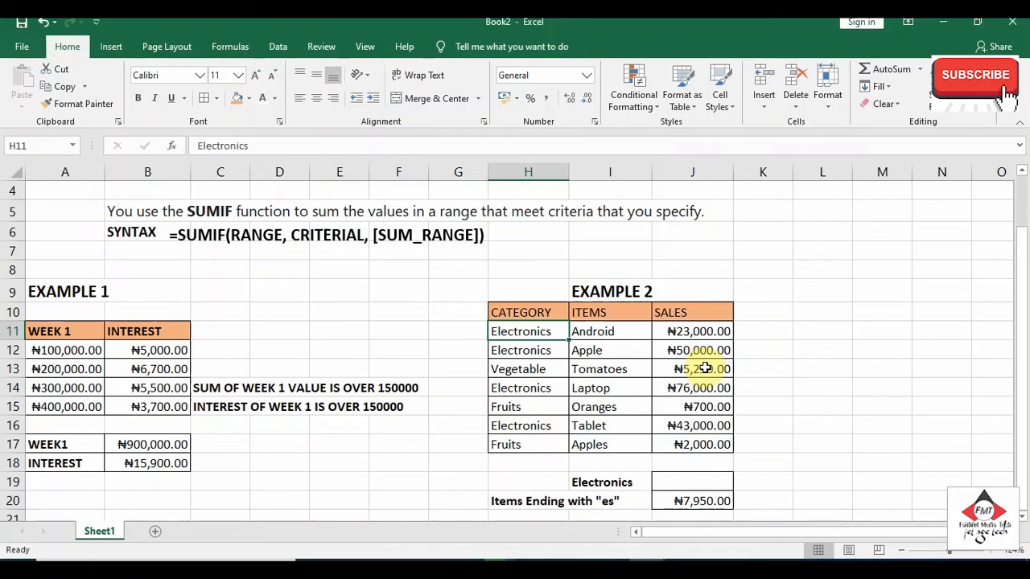
pyautogui.click(678, 483)
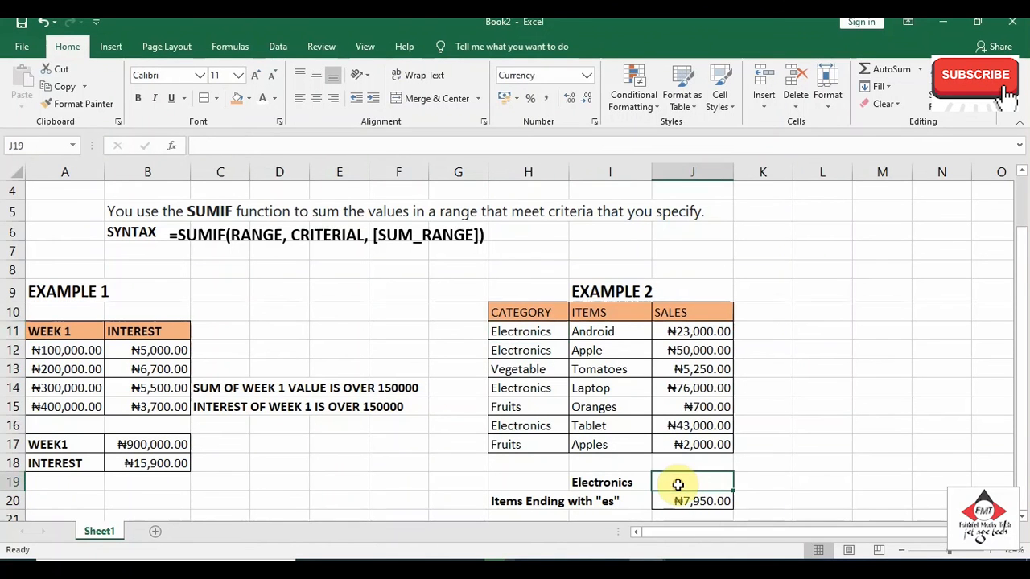
pyautogui.write('=s')
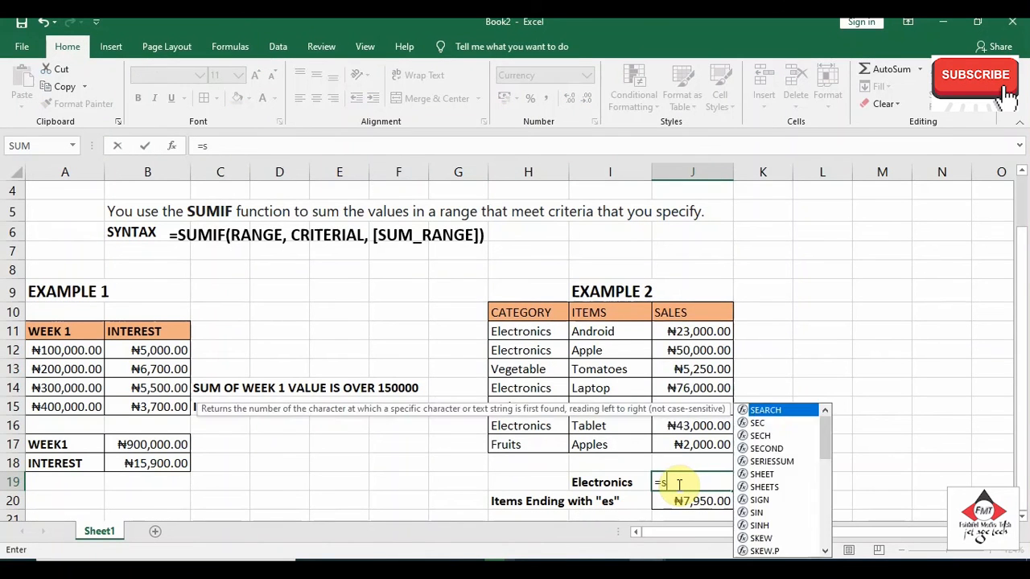
pyautogui.write('umif')
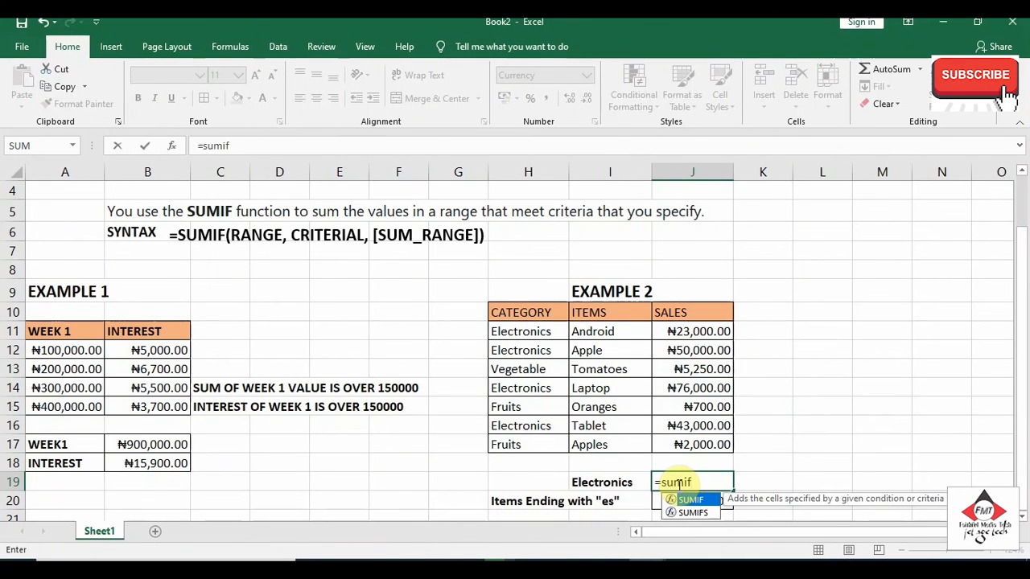
pyautogui.write('(')
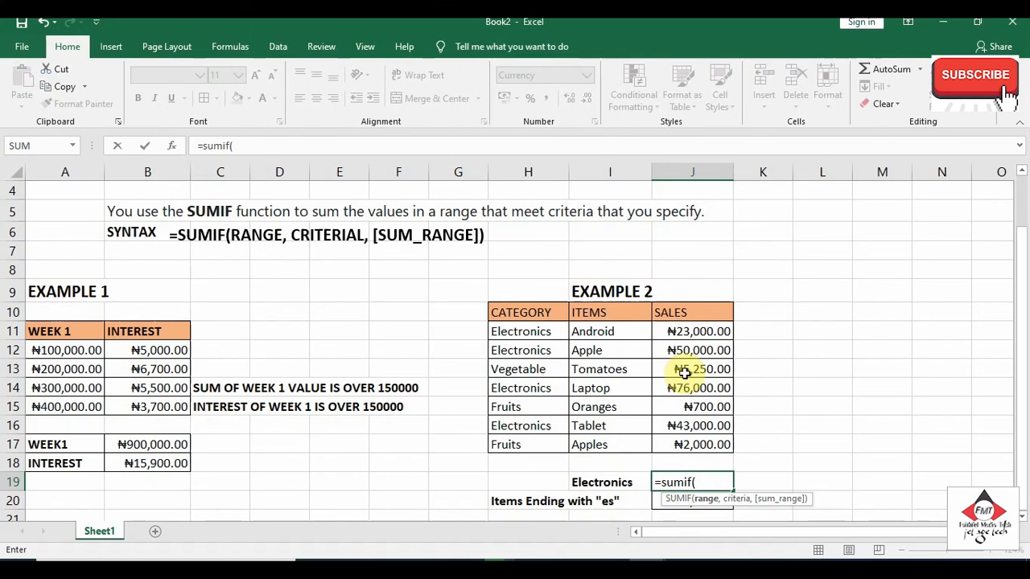
pyautogui.click(531, 330)
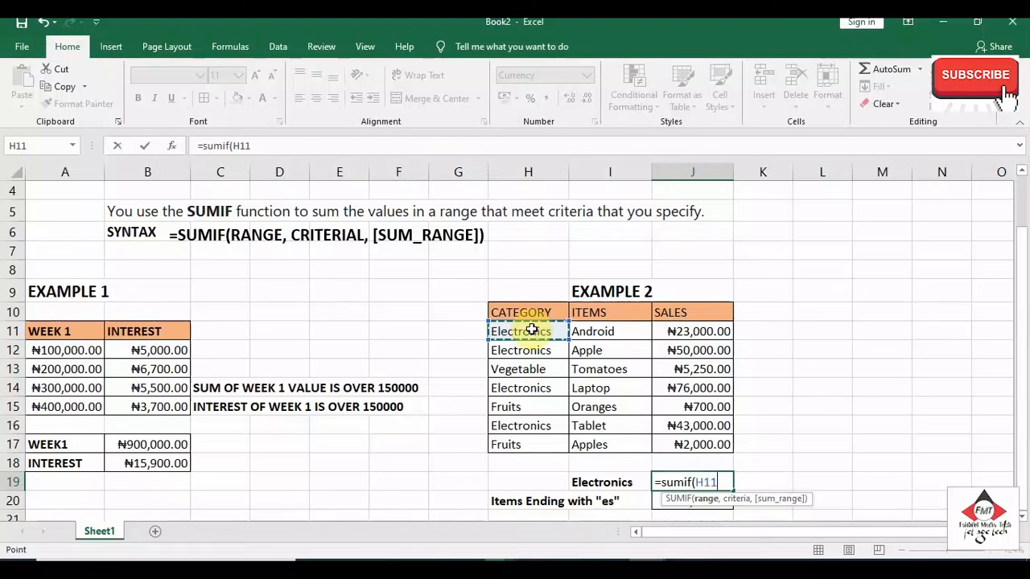
pyautogui.hotkey('ctrl', 'shift', 'Down')
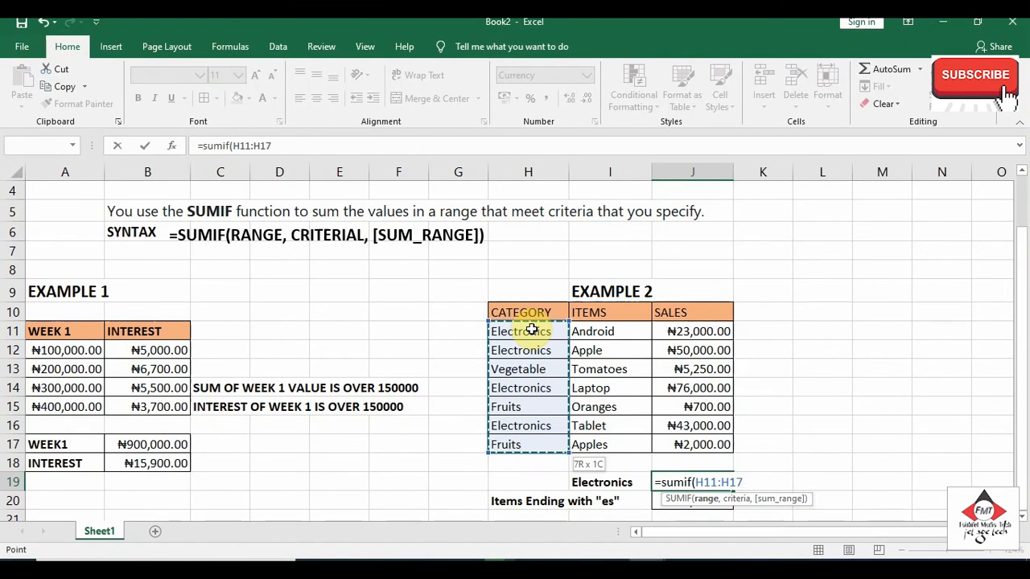
# - Complete the J19 SUMIF formula with the criterion "Electronics" and the sales J11:J17 as the sum range, and enter it
pyautogui.write(',"')
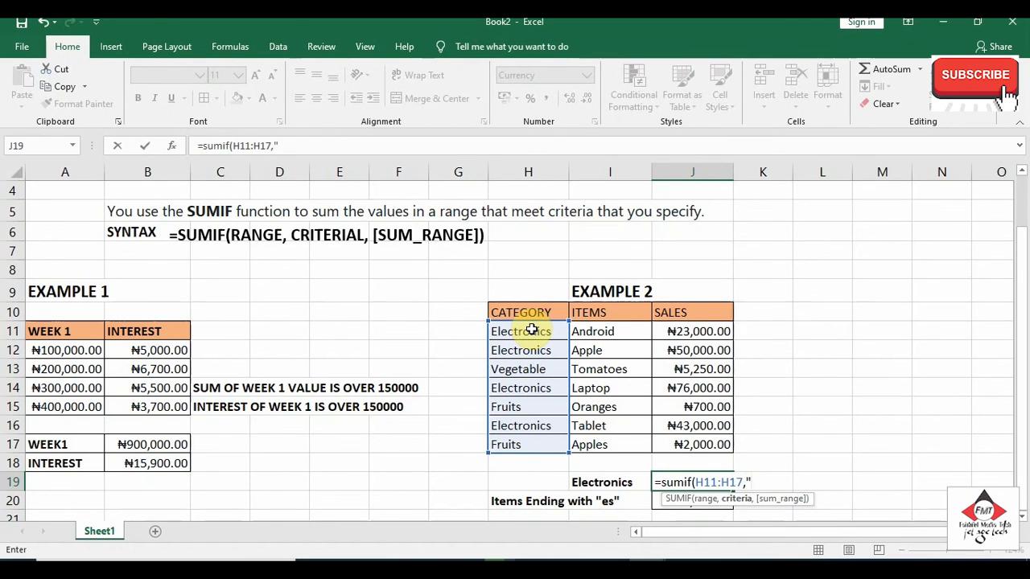
pyautogui.write('Electro')
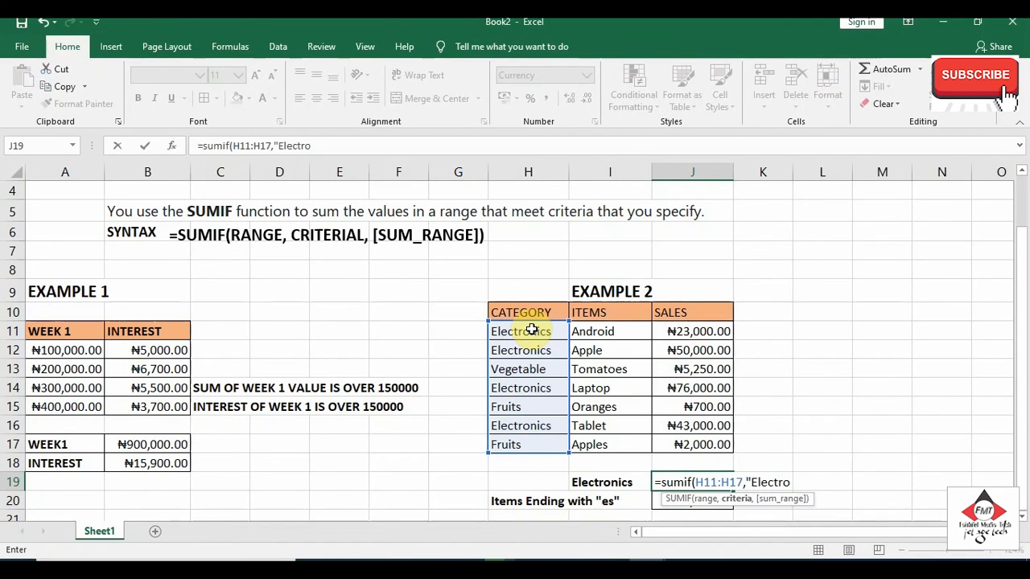
pyautogui.write('nics')
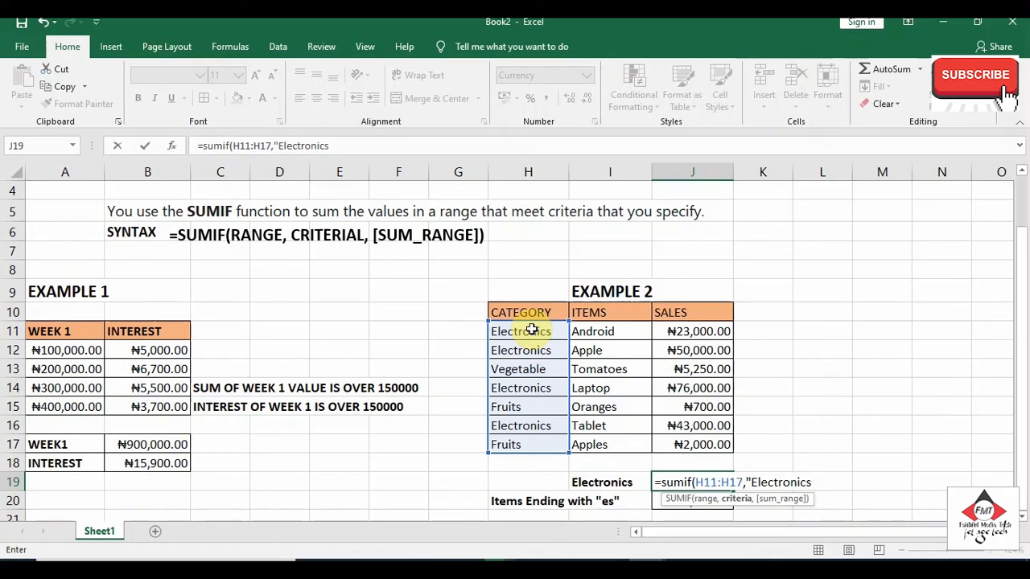
pyautogui.write('"')
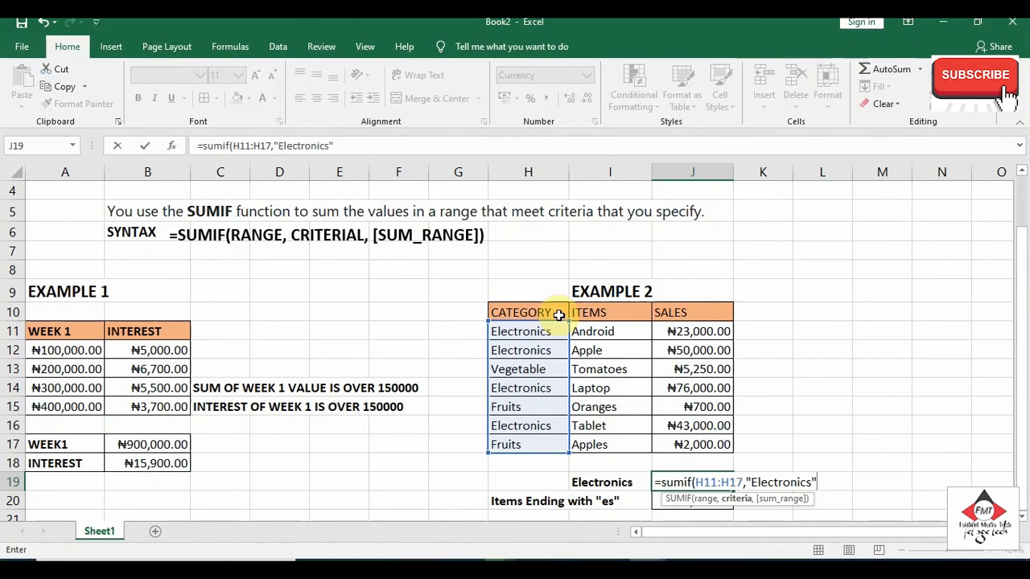
pyautogui.write(',')
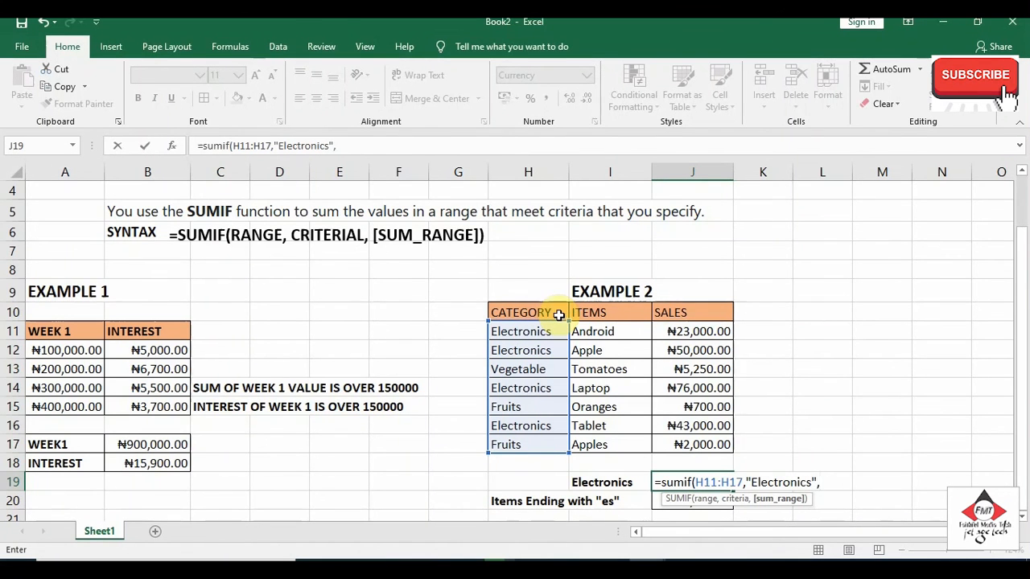
pyautogui.click(678, 333)
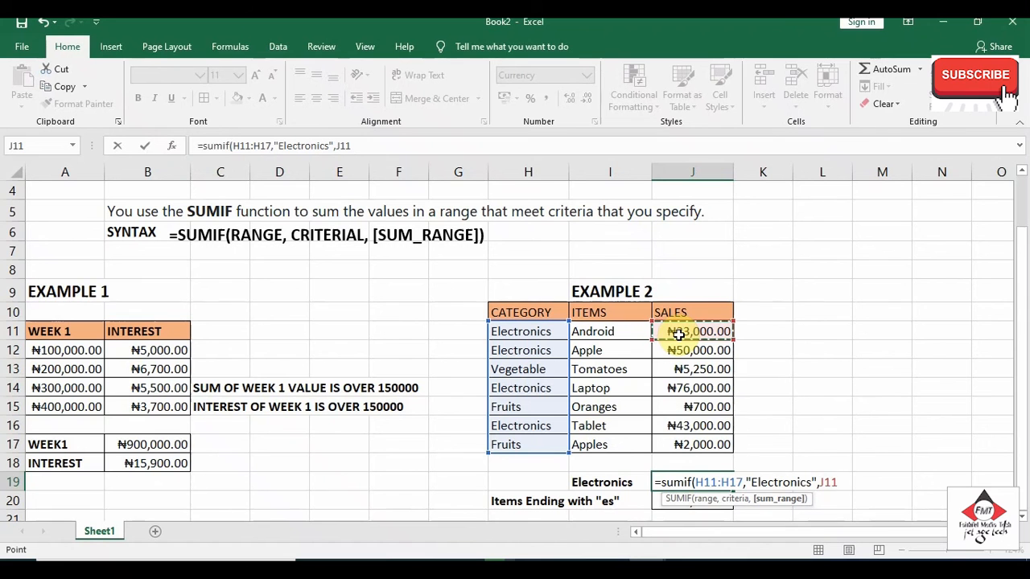
pyautogui.hotkey('ctrl', 'shift', 'Down')
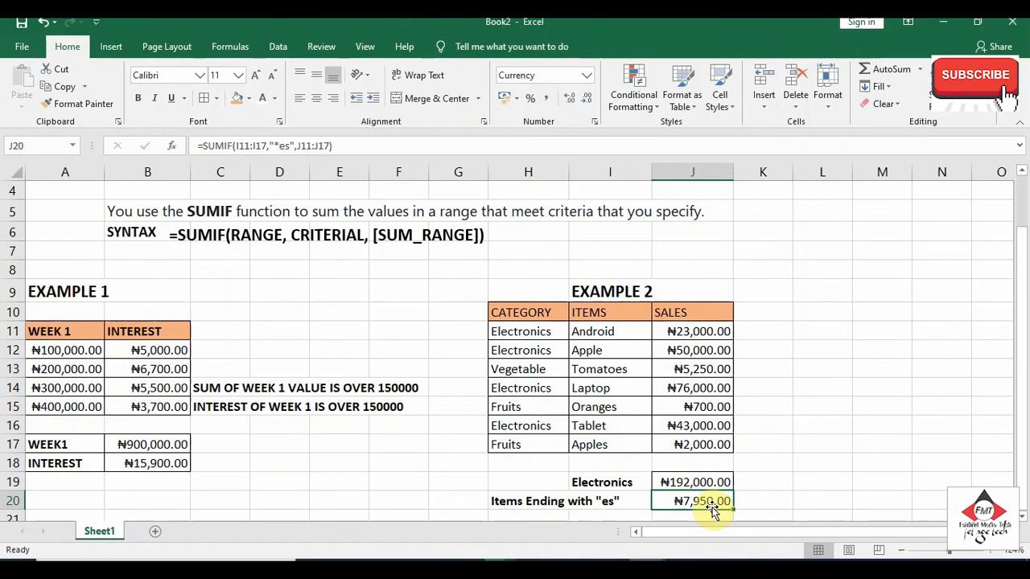
# - Clear the existing SUMIF formula from J20, the result cell for items ending with "es"
pyautogui.press('Delete')
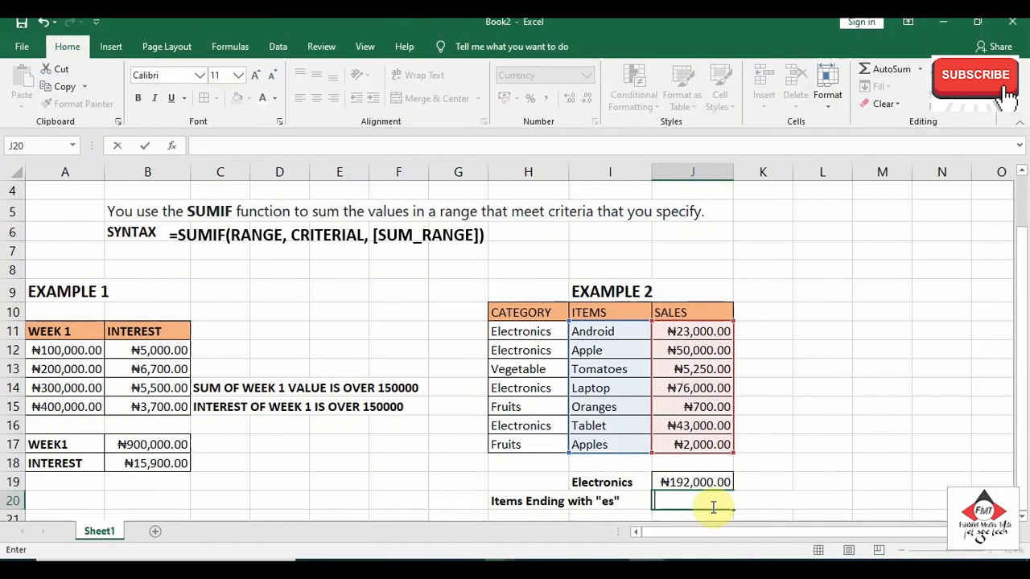
pyautogui.click(849, 503)
pyautogui.click(702, 508)
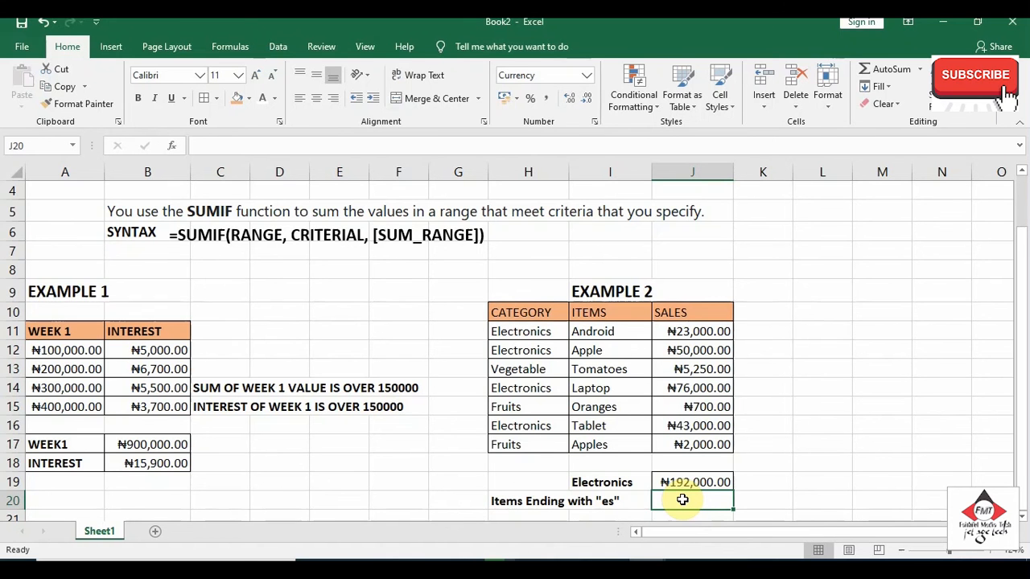
# - Begin a SUMIF formula in J20 with the item names I11:I17 as its range
pyautogui.write('=si')
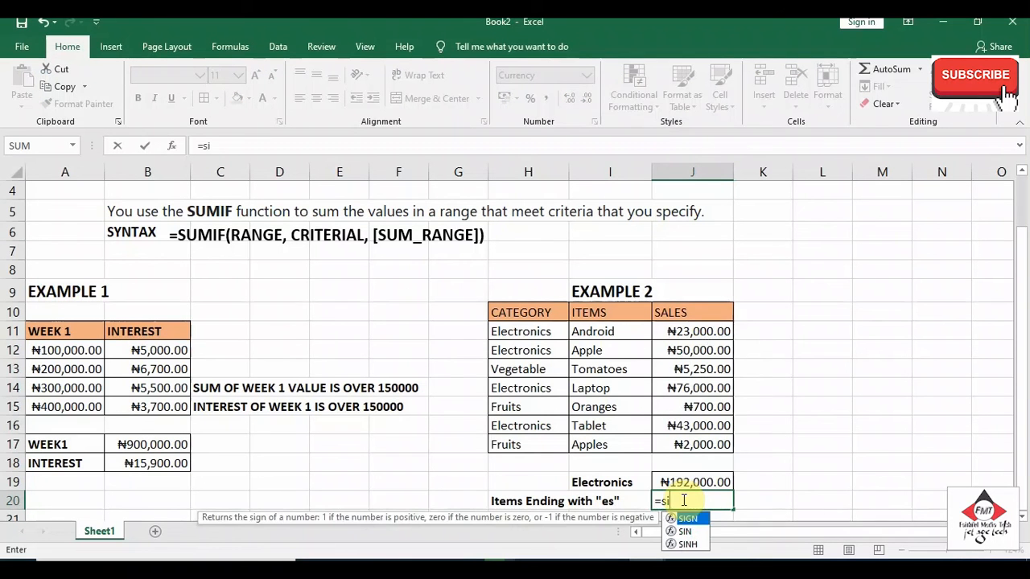
pyautogui.press('BackSpace')
pyautogui.write('umif')
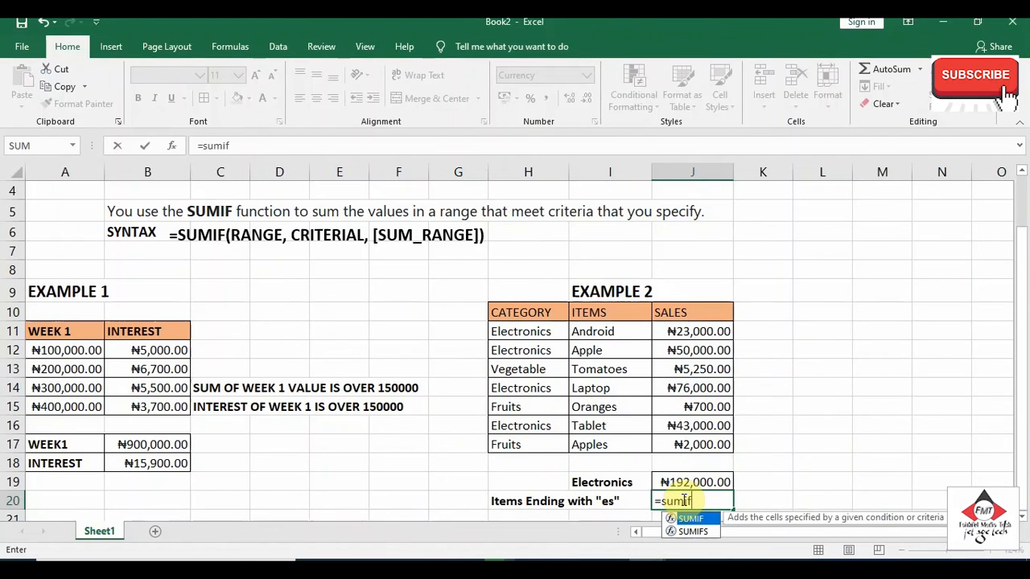
pyautogui.write('(')
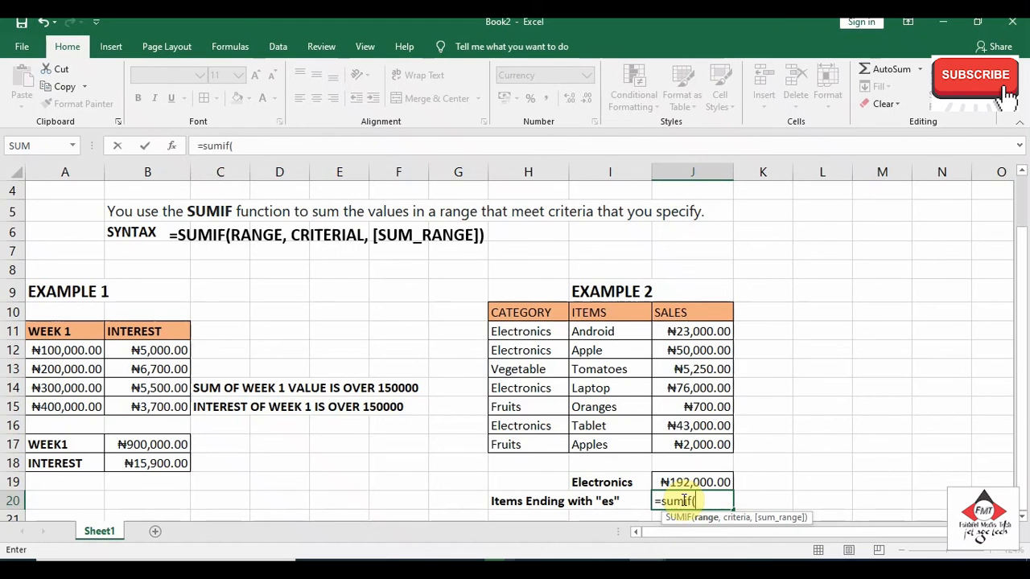
pyautogui.click(588, 333)
pyautogui.hotkey('ctrl', 'shift', 'Down')
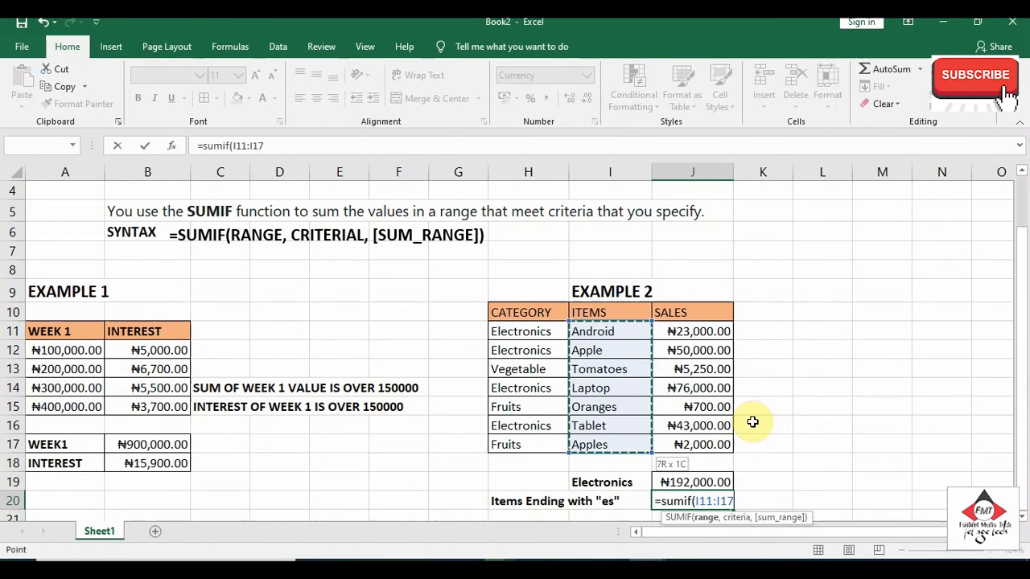
# - Complete the J20 SUMIF formula with the criterion "*es" and the sales J11:J17 as the sum range, and enter it
pyautogui.write(',"')
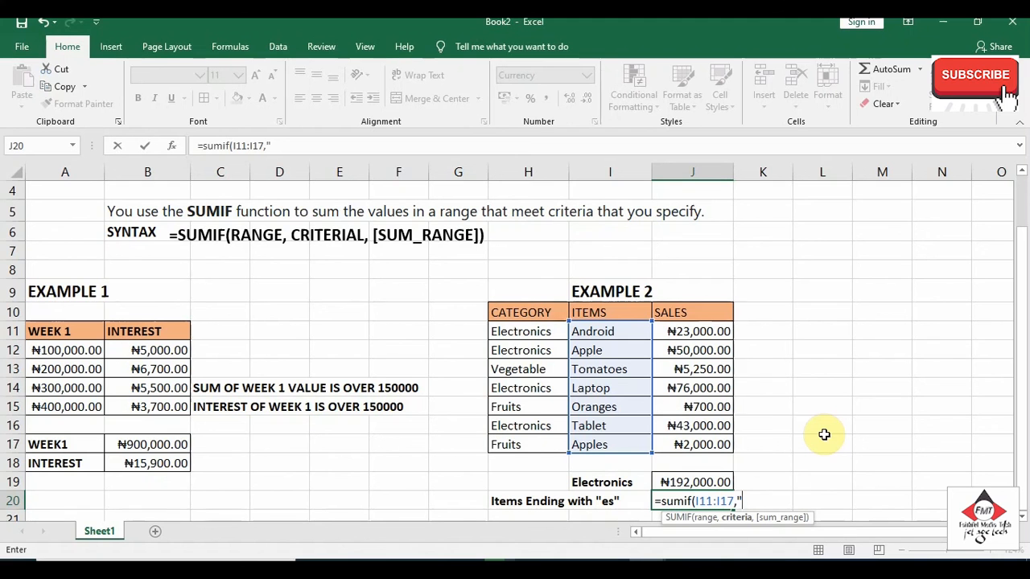
pyautogui.write('*es')
pyautogui.write('"')
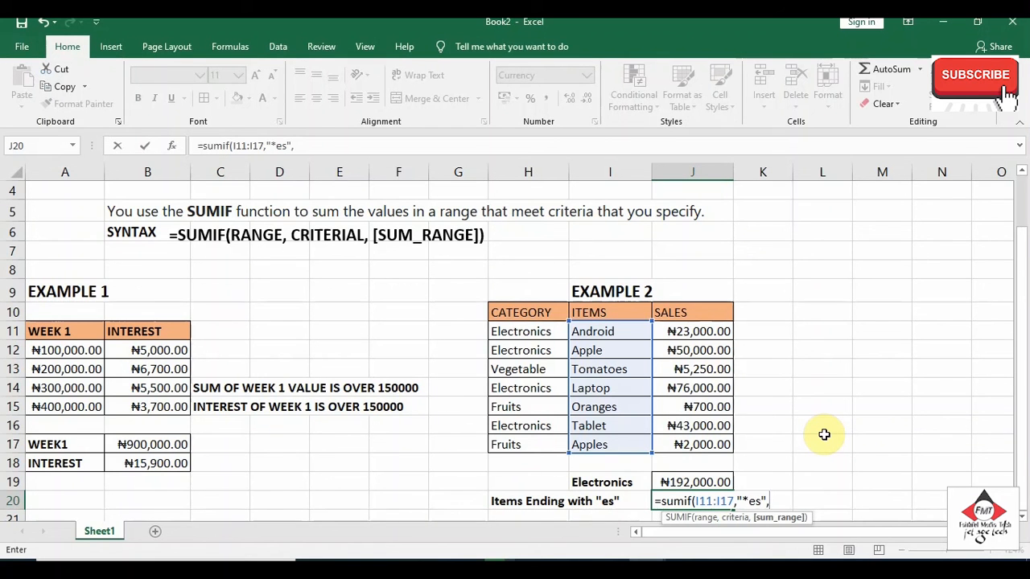
pyautogui.write(',')
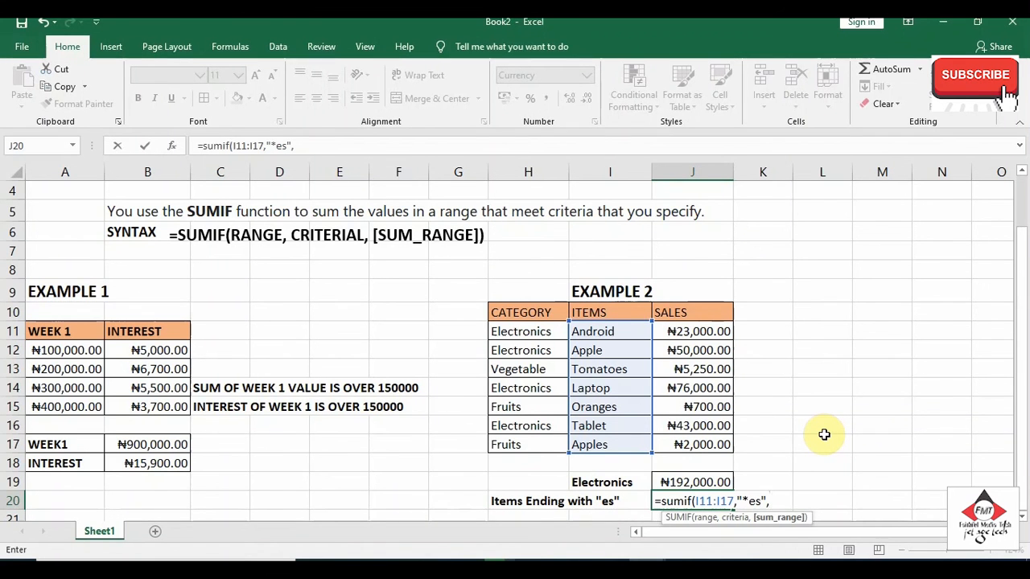
pyautogui.click(700, 332)
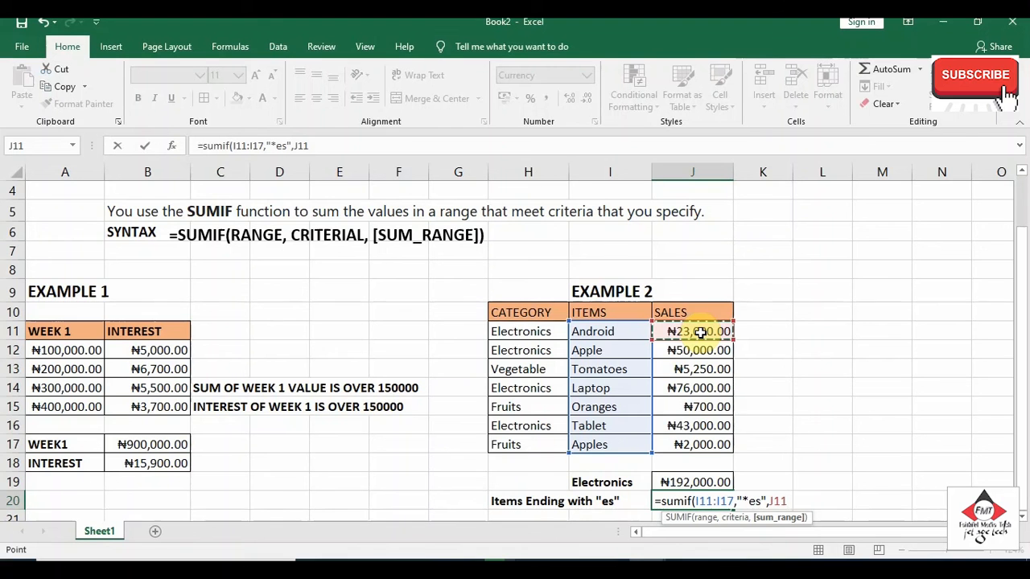
pyautogui.hotkey('ctrl', 'shift', 'Down')
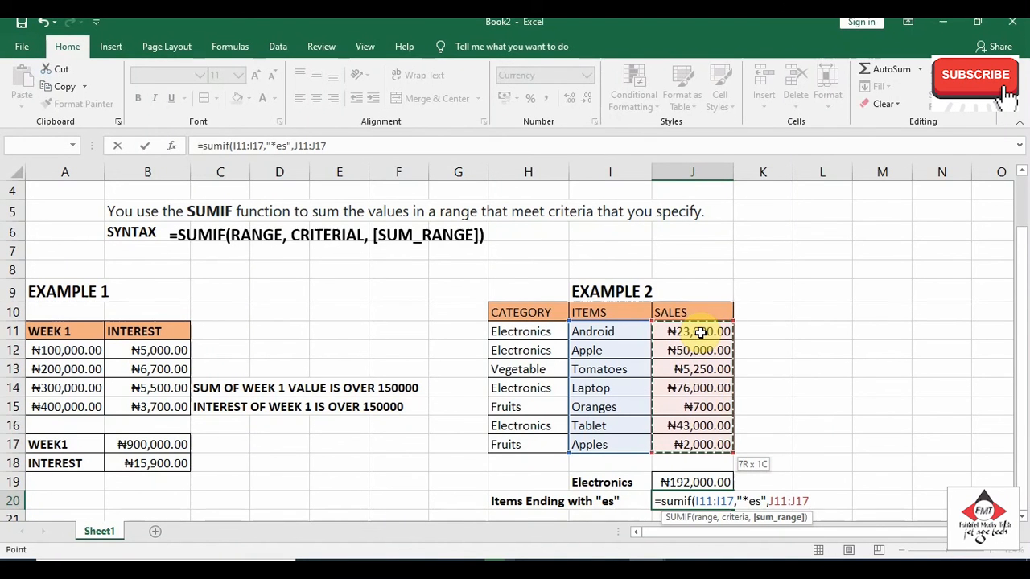
pyautogui.press('Return')
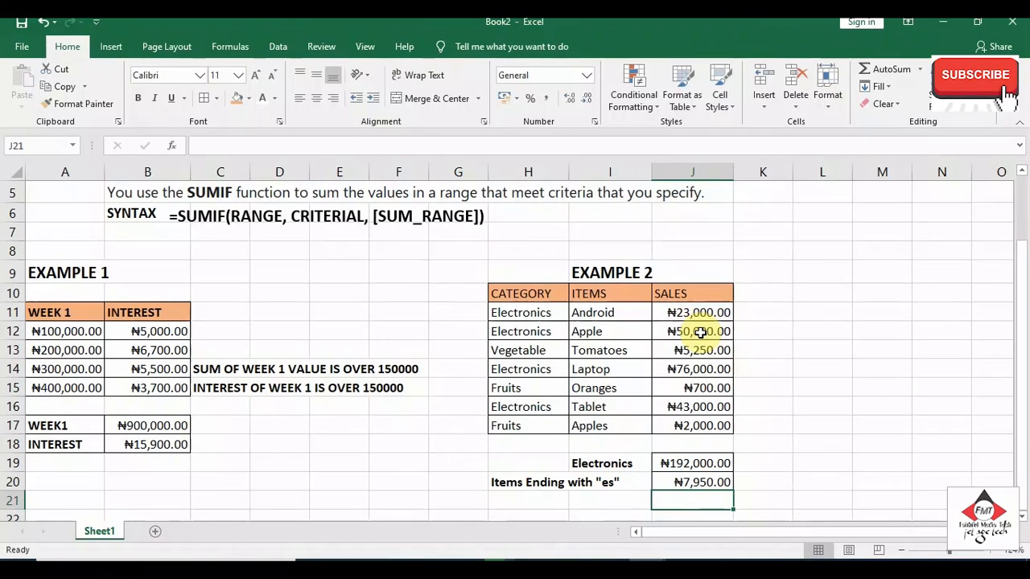
# - Check the J20 result against the matching items Tomatoes, Oranges and Apples in I13, I15 and I17
pyautogui.click(692, 483)
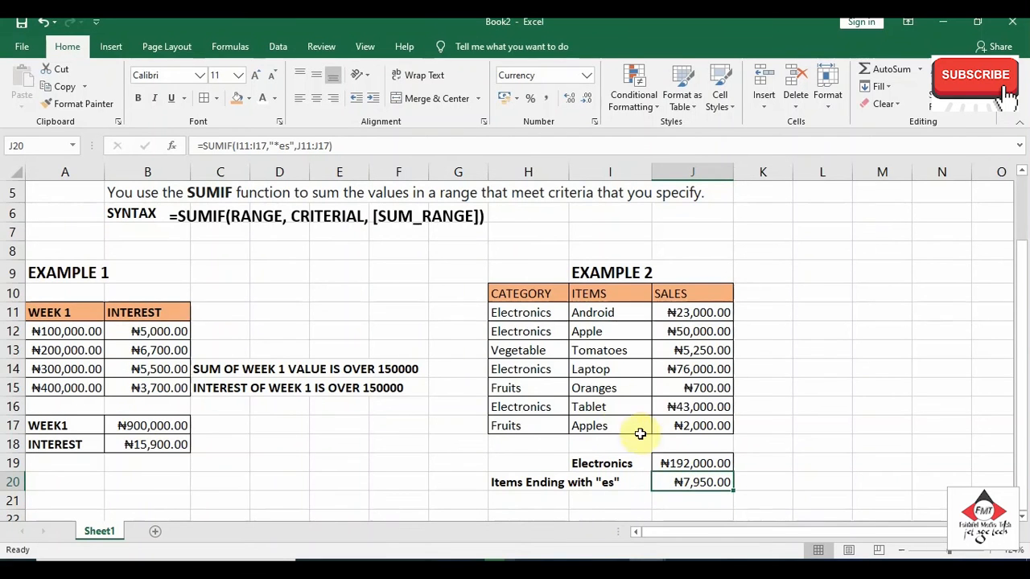
pyautogui.click(614, 350)
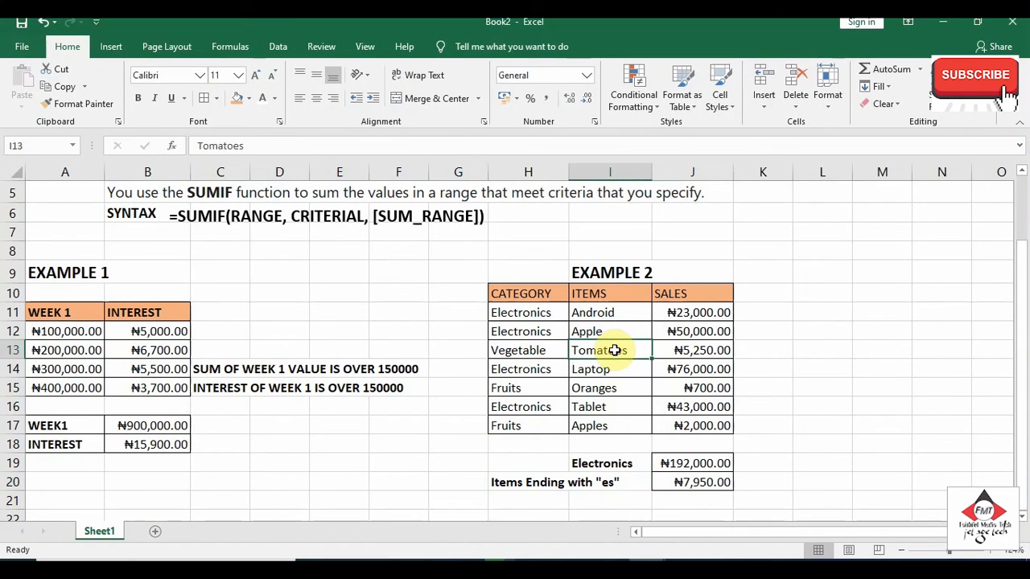
pyautogui.click(609, 390)
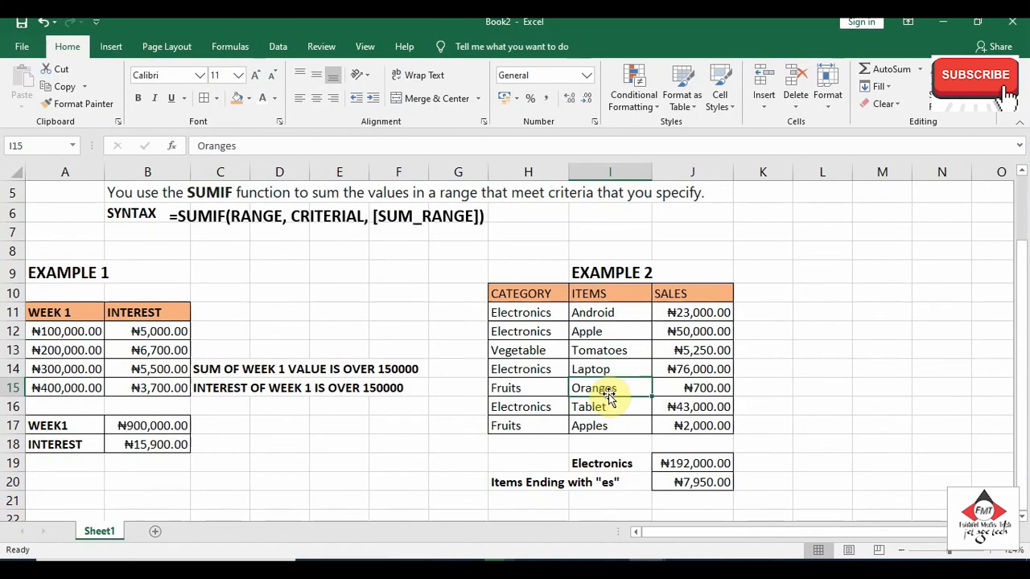
pyautogui.click(609, 429)
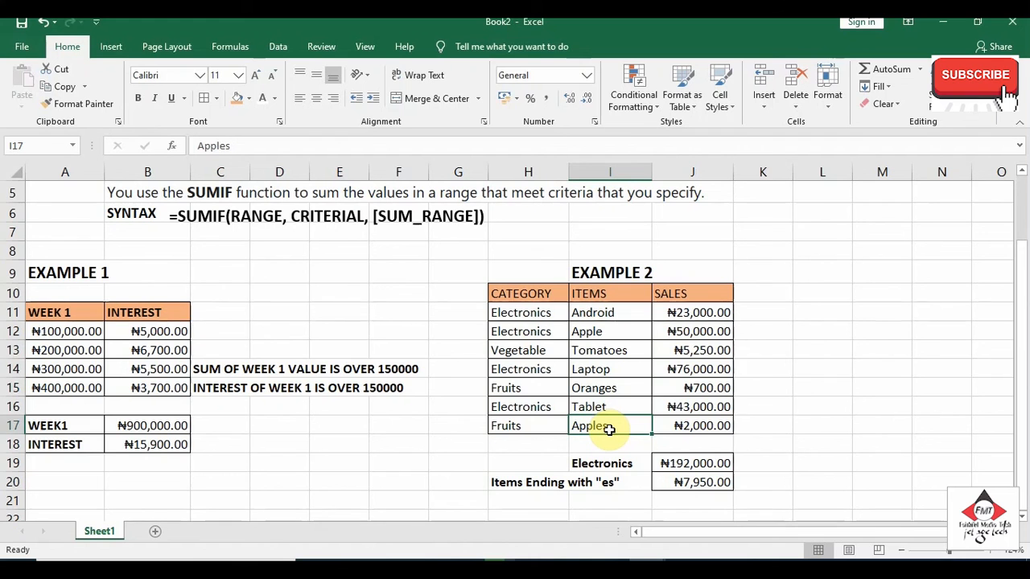